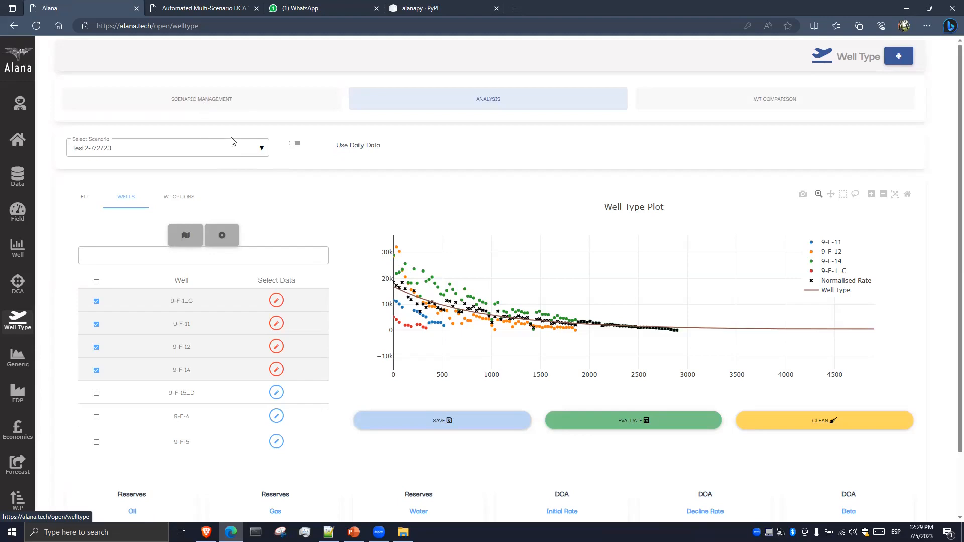
Step: Create and save a well type scenario named Session_1_July with resource type Proven, primary phase Oil, public access and Manual fit
{"action": "left_click", "coordinate": [191, 105]}
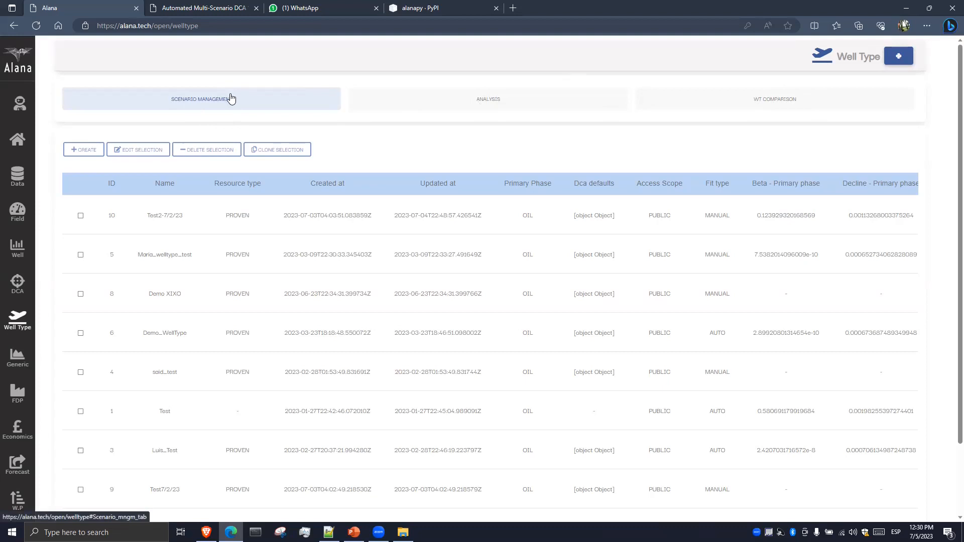
{"action": "left_click", "coordinate": [92, 150]}
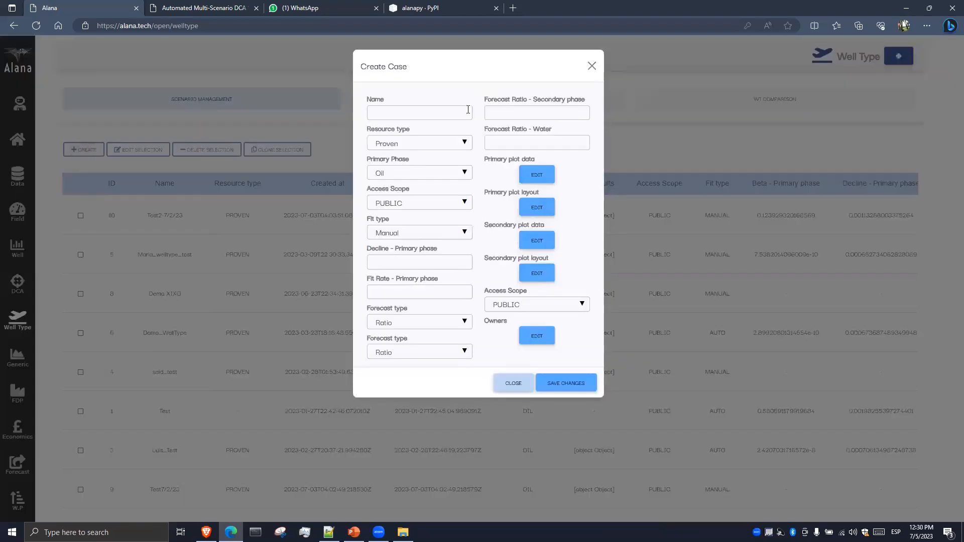
{"action": "left_click", "coordinate": [439, 113]}
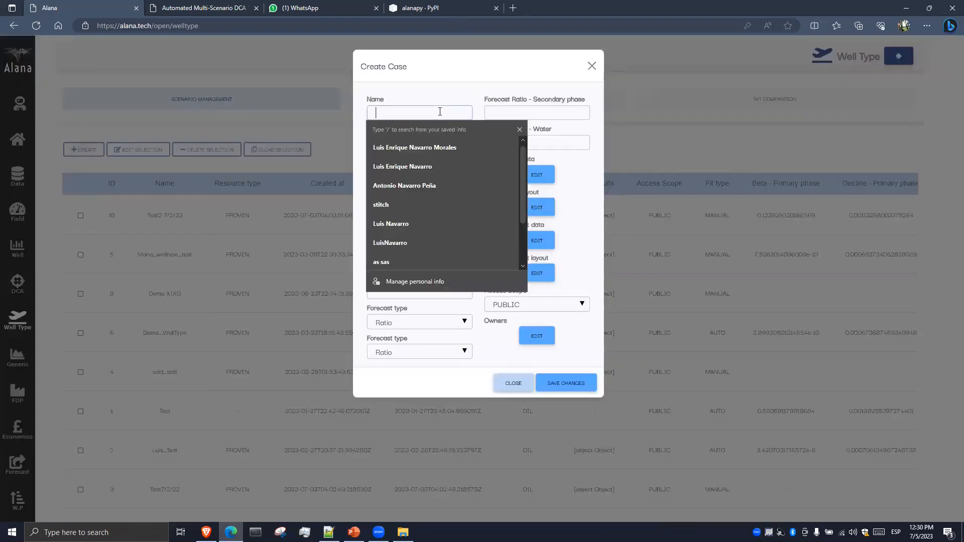
{"action": "left_click", "coordinate": [470, 89]}
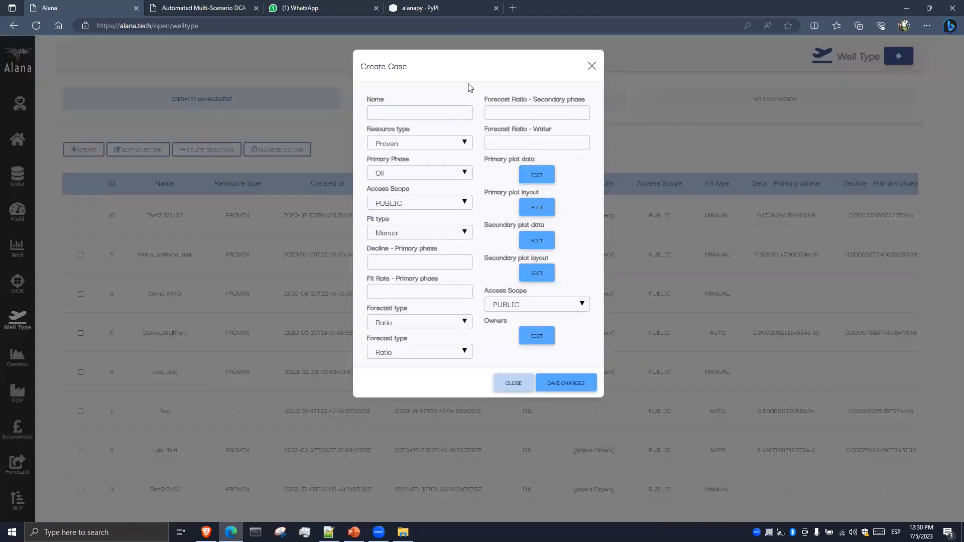
{"action": "left_click", "coordinate": [417, 115]}
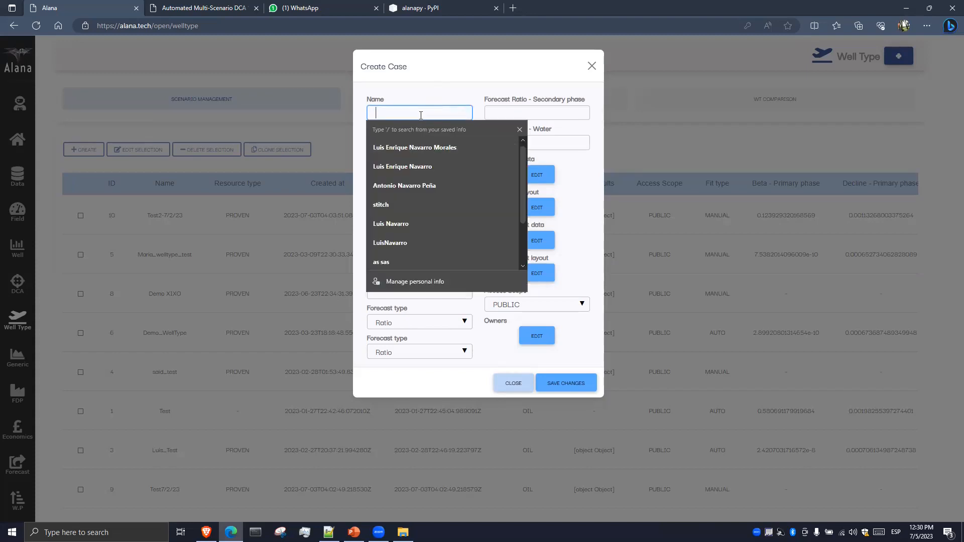
{"action": "type", "text": "Session"}
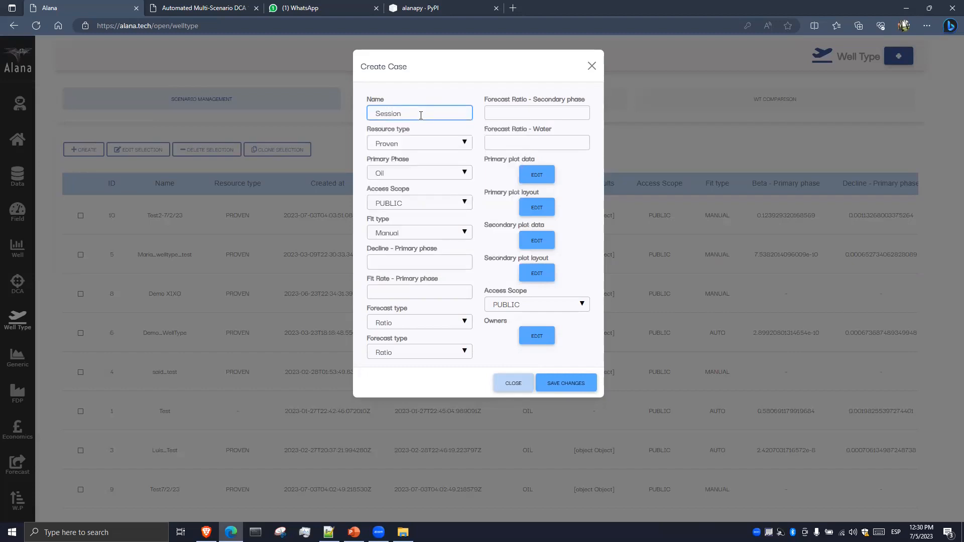
{"action": "type", "text": "_1_July"}
{"action": "left_click", "coordinate": [368, 134]}
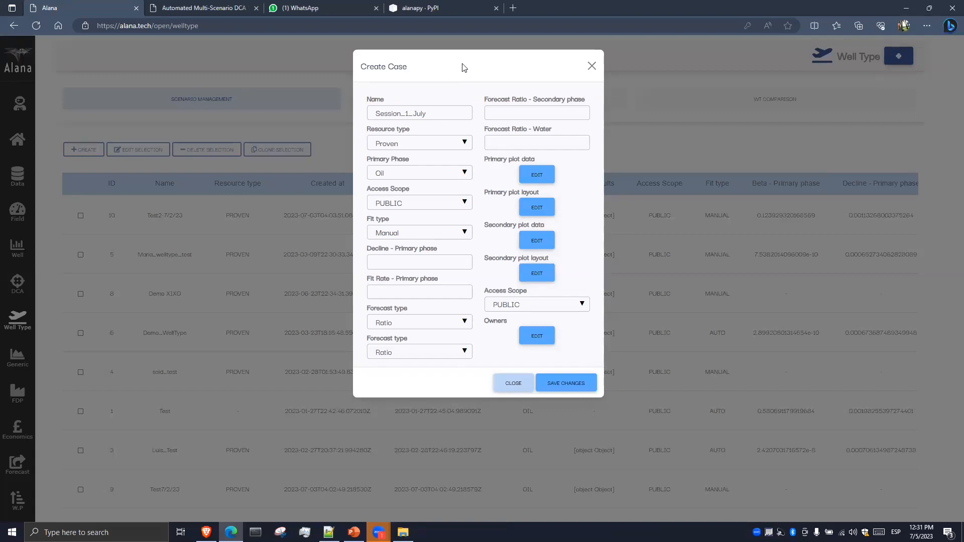
{"action": "left_click_drag", "start_coordinate": [462, 68], "coordinate": [528, 114]}
{"action": "left_click", "coordinate": [431, 80]}
{"action": "left_click", "coordinate": [565, 383]}
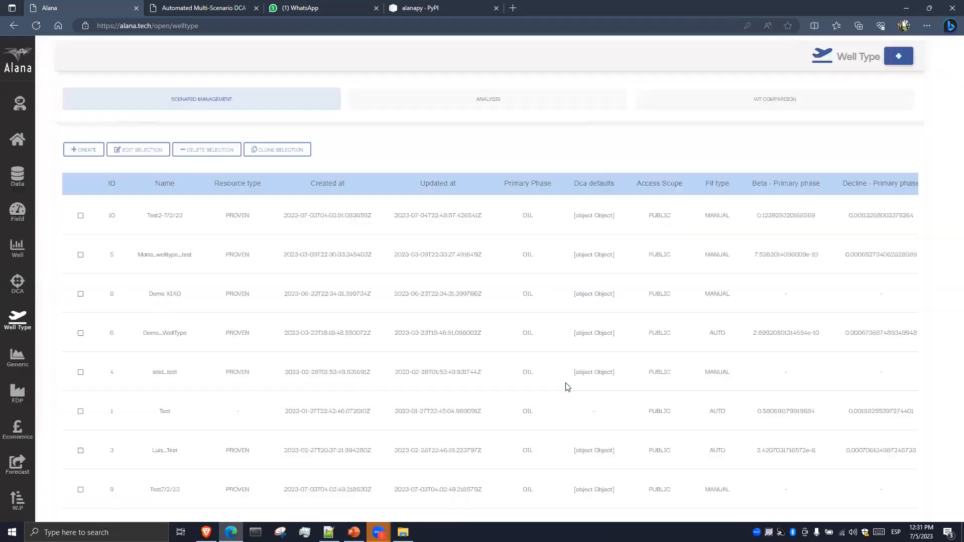
Step: Open the well type analysis with Session_1_July as the active scenario
{"action": "left_click", "coordinate": [445, 105]}
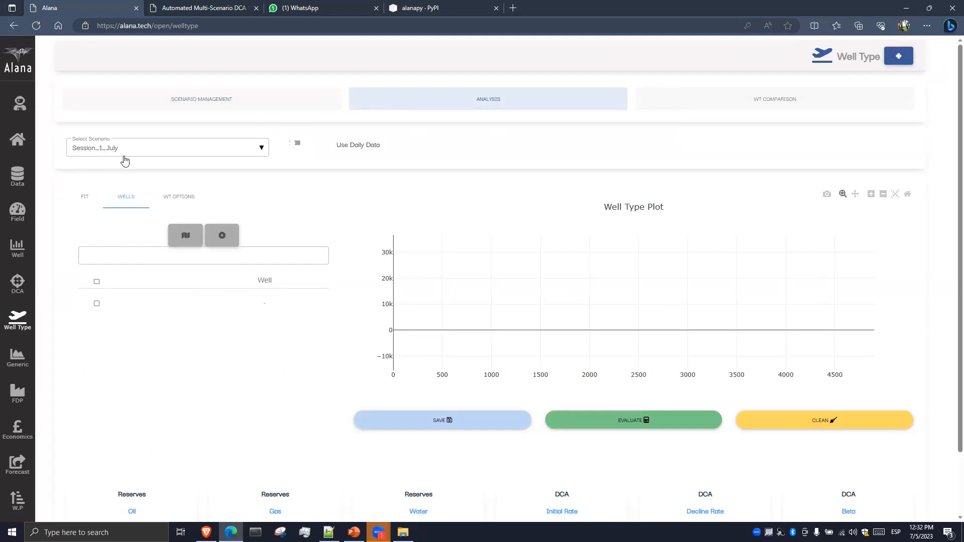
{"action": "left_click", "coordinate": [256, 151]}
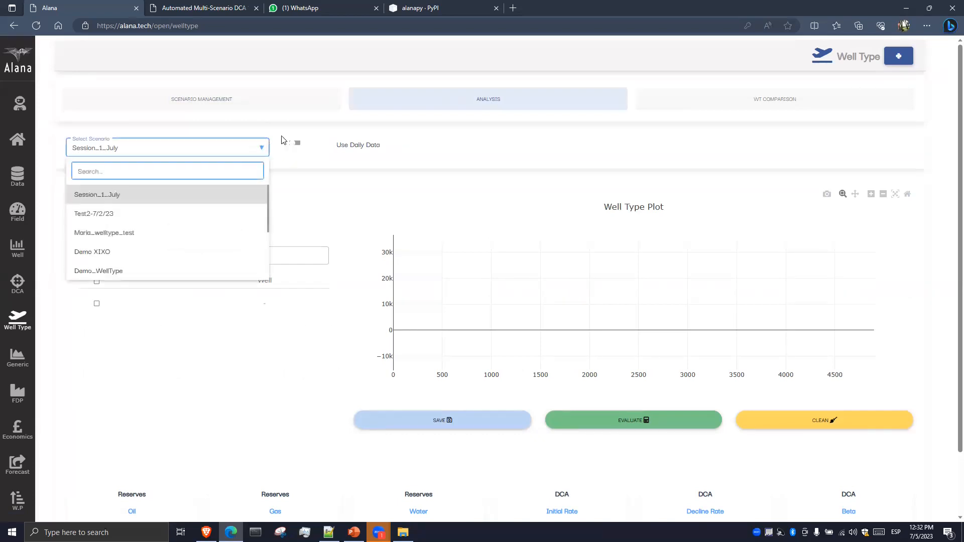
{"action": "left_click", "coordinate": [297, 133]}
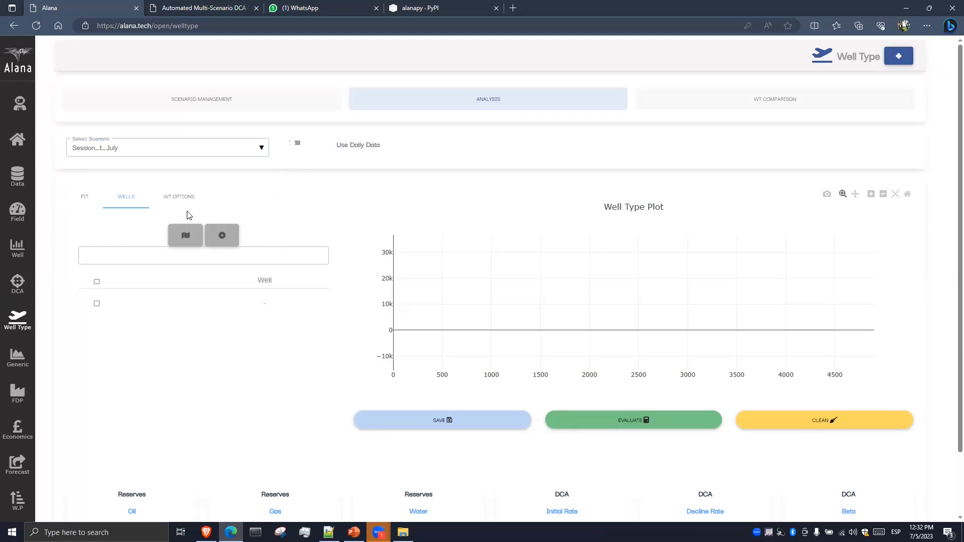
Step: Show the well location map for the VOLVE field and the HUGIN formation
{"action": "left_click", "coordinate": [184, 236]}
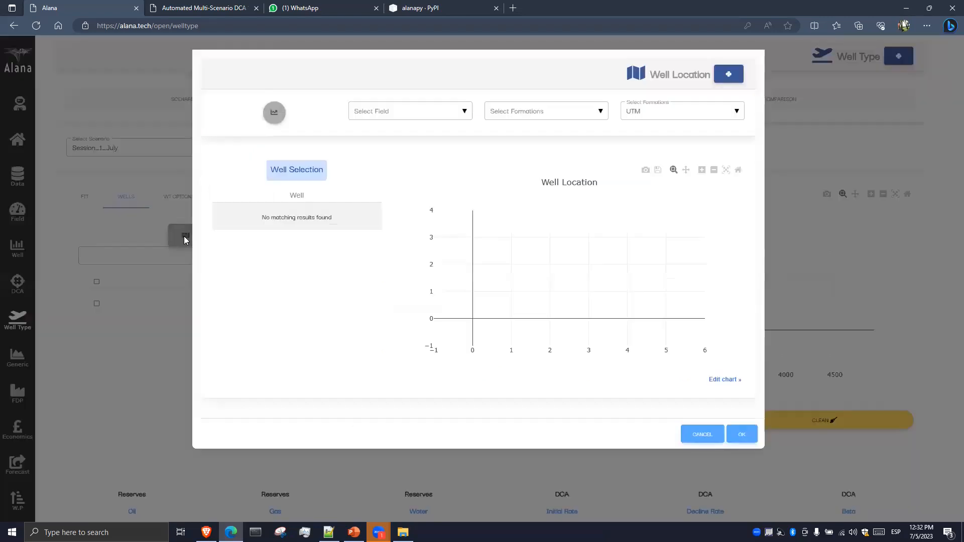
{"action": "left_click", "coordinate": [410, 118]}
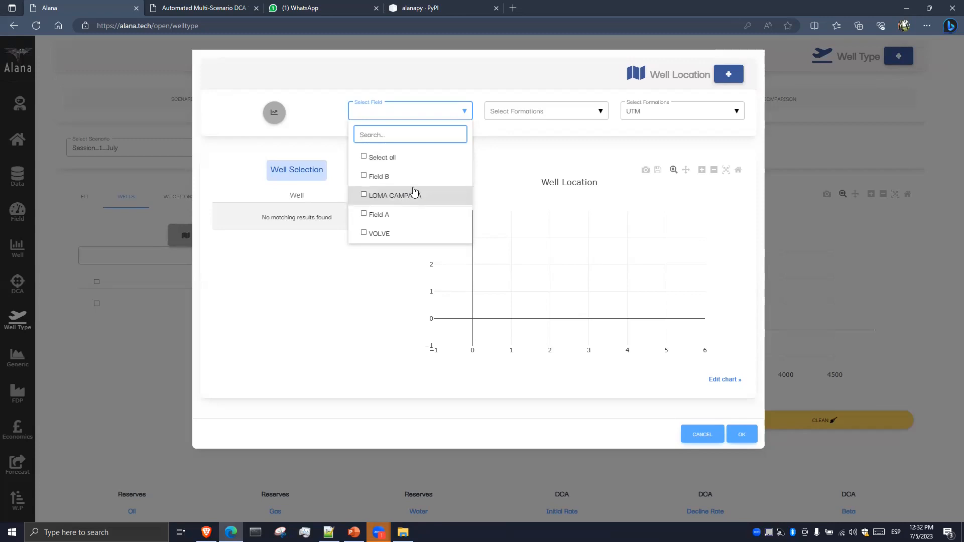
{"action": "left_click", "coordinate": [404, 233]}
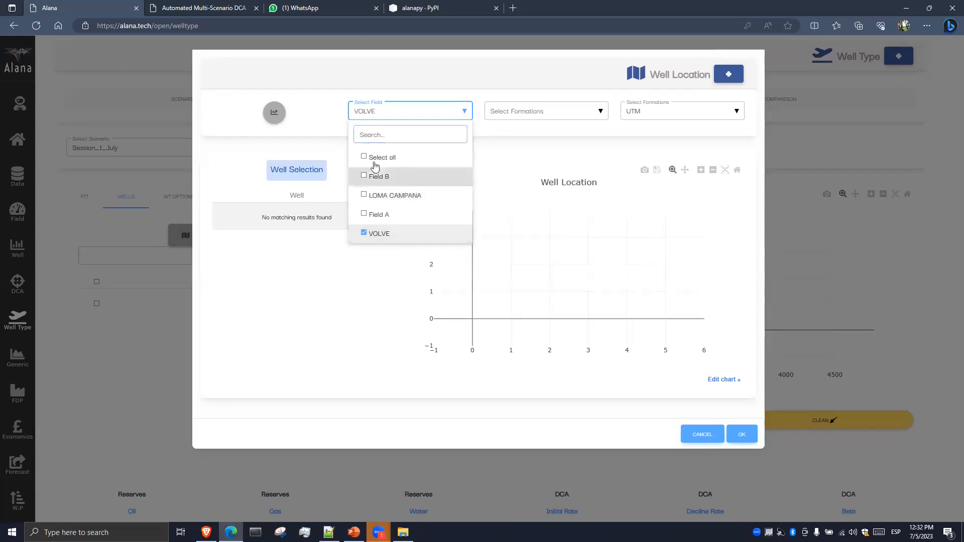
{"action": "left_click", "coordinate": [506, 117]}
{"action": "scroll", "coordinate": [547, 236], "scroll_direction": "down", "scroll_amount": 3}
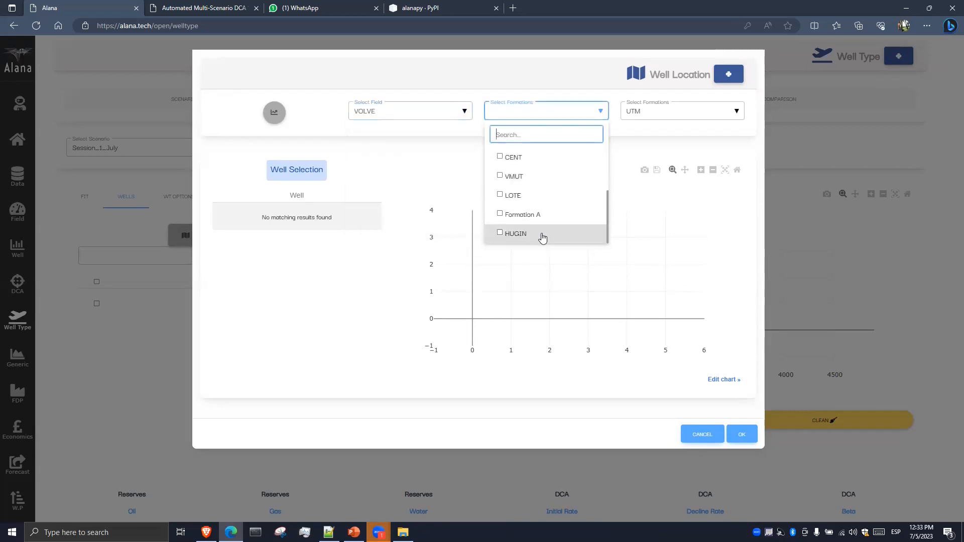
{"action": "left_click", "coordinate": [543, 237]}
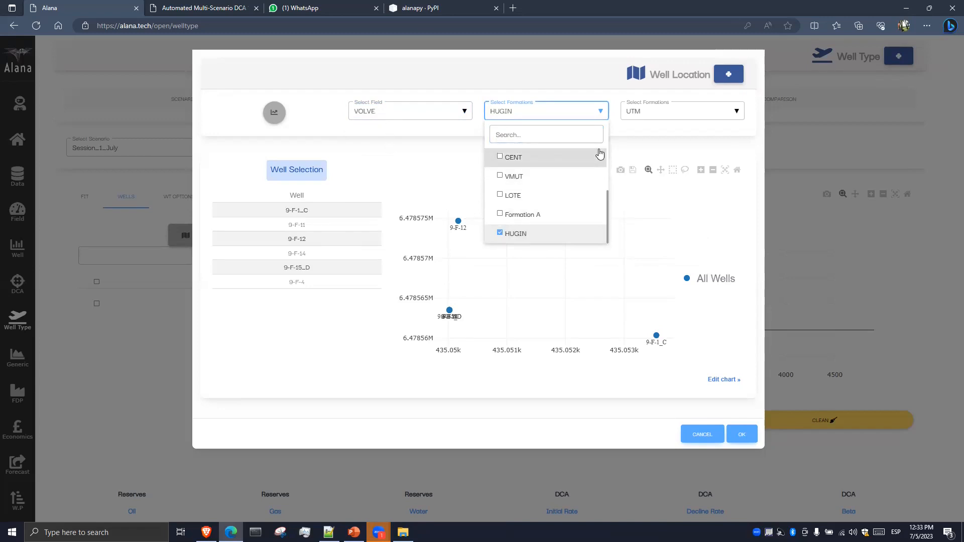
{"action": "left_click", "coordinate": [455, 176]}
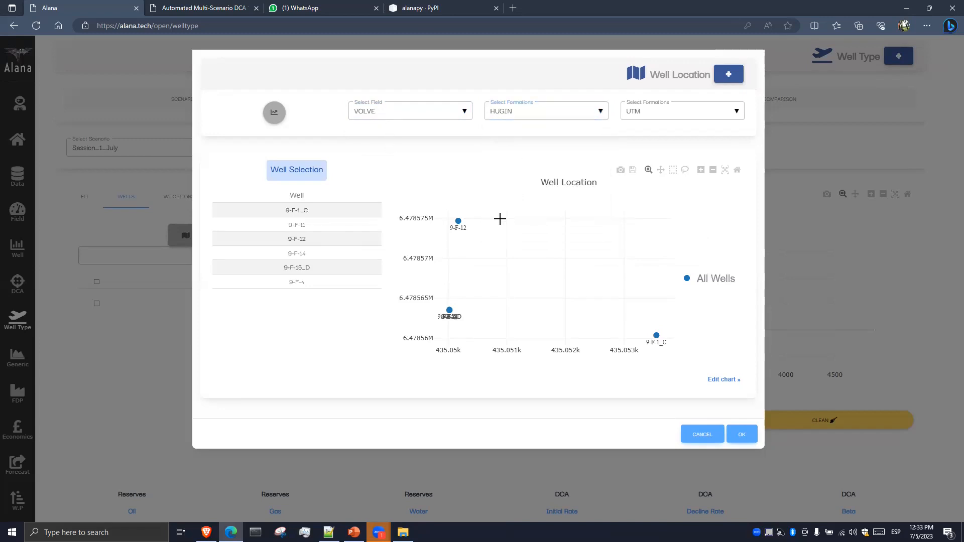
Step: Lasso the wells on the location map and accept the selection for the scenario
{"action": "left_click_drag", "start_coordinate": [479, 217], "coordinate": [351, 203]}
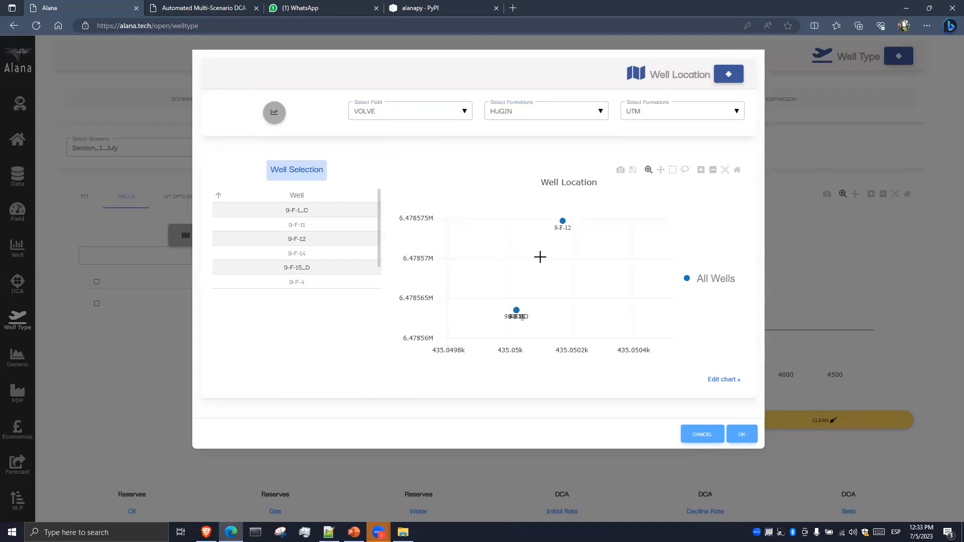
{"action": "left_click", "coordinate": [737, 171]}
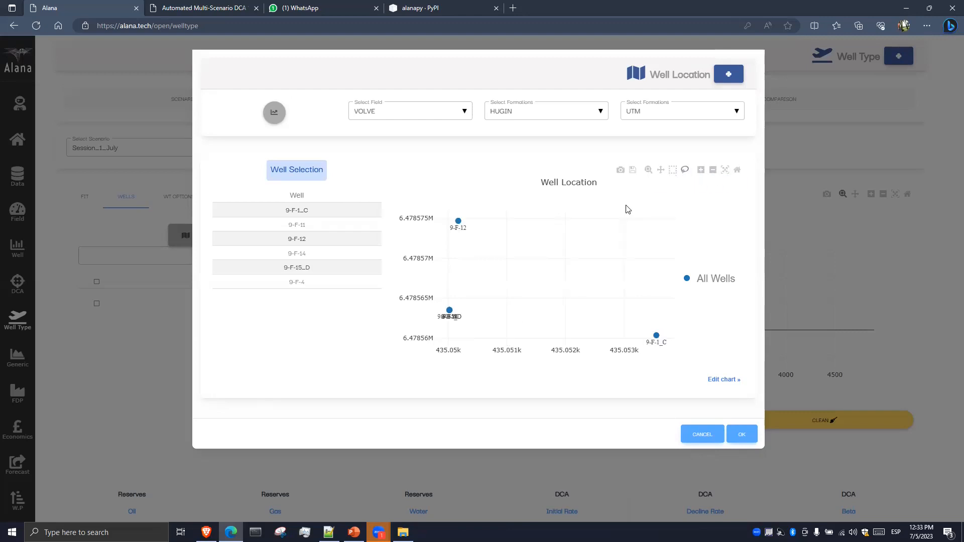
{"action": "mouse_move", "coordinate": [487, 222]}
{"action": "left_mouse_down"}
{"action": "mouse_move", "coordinate": [428, 211]}
{"action": "mouse_move", "coordinate": [424, 301]}
{"action": "mouse_move", "coordinate": [506, 340]}
{"action": "mouse_move", "coordinate": [625, 346]}
{"action": "mouse_move", "coordinate": [688, 307]}
{"action": "mouse_move", "coordinate": [582, 295]}
{"action": "mouse_move", "coordinate": [497, 247]}
{"action": "mouse_move", "coordinate": [489, 226]}
{"action": "mouse_move", "coordinate": [506, 241]}
{"action": "left_mouse_up"}
{"action": "left_click", "coordinate": [744, 436]}
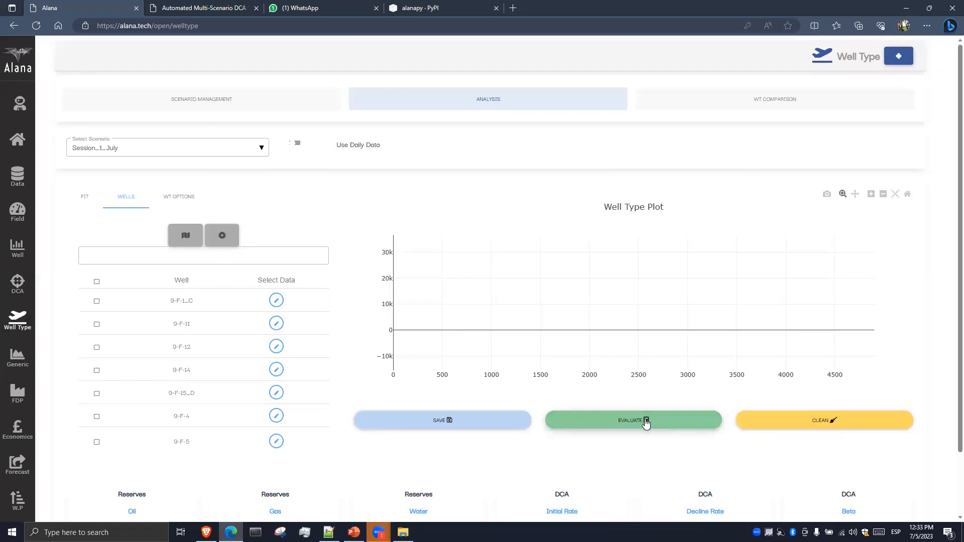
Step: Include all listed wells and evaluate the well type
{"action": "left_click", "coordinate": [97, 282]}
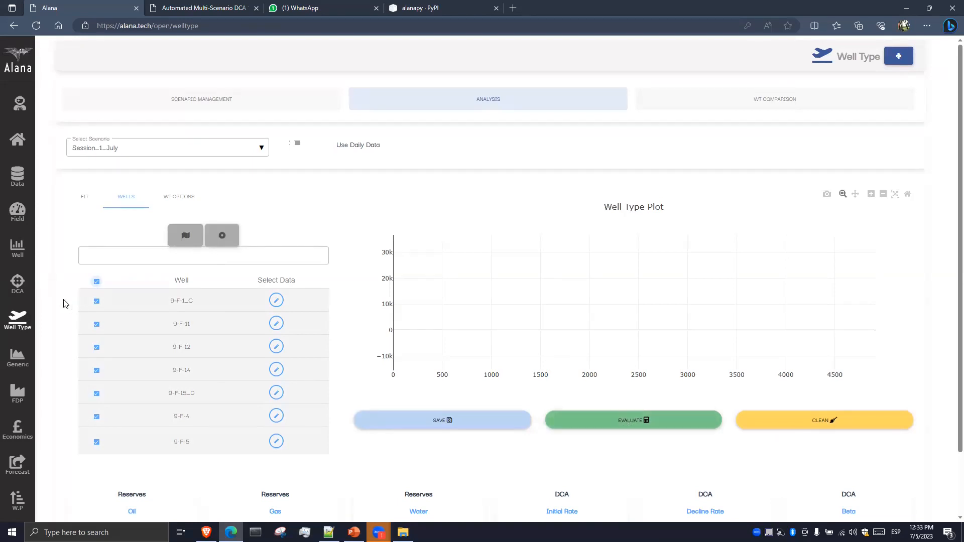
{"action": "left_click", "coordinate": [622, 430]}
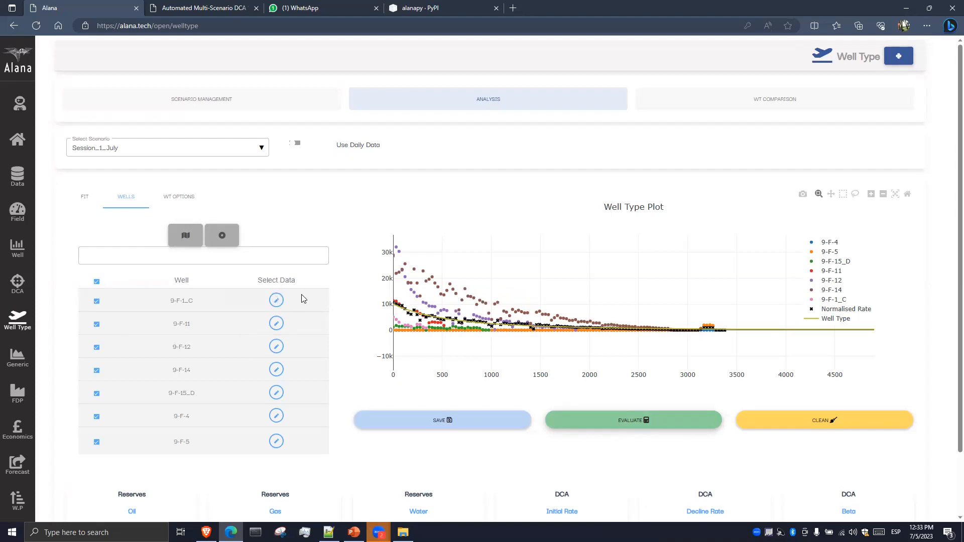
Step: Lasso the declining oil-rate points of well 9-F-1_C from about May to November 2014 and apply the selection
{"action": "left_click", "coordinate": [276, 302]}
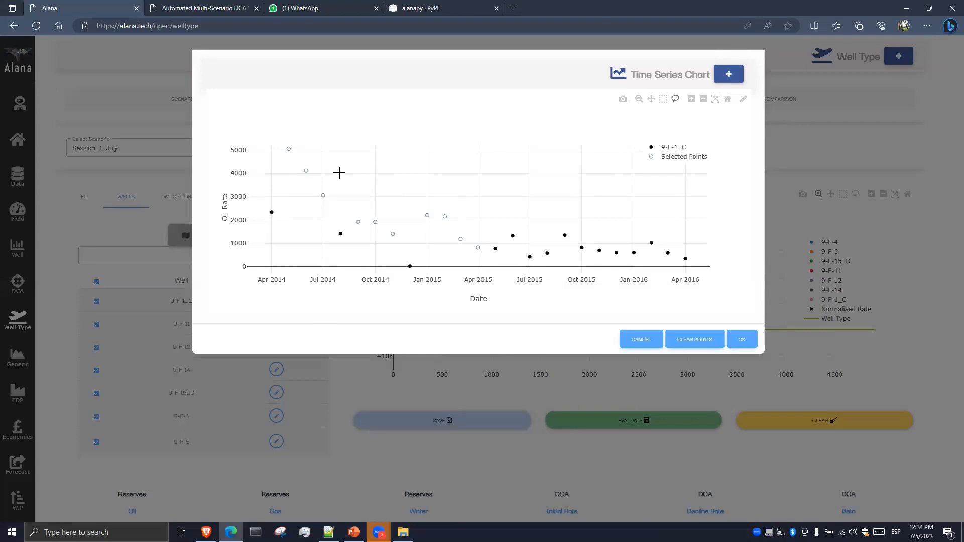
{"action": "mouse_move", "coordinate": [337, 175]}
{"action": "left_mouse_down"}
{"action": "mouse_move", "coordinate": [319, 142]}
{"action": "mouse_move", "coordinate": [284, 146]}
{"action": "mouse_move", "coordinate": [332, 171]}
{"action": "left_mouse_up"}
{"action": "mouse_move", "coordinate": [305, 141]}
{"action": "left_mouse_down"}
{"action": "mouse_move", "coordinate": [284, 159]}
{"action": "mouse_move", "coordinate": [330, 216]}
{"action": "mouse_move", "coordinate": [401, 236]}
{"action": "mouse_move", "coordinate": [389, 206]}
{"action": "mouse_move", "coordinate": [348, 176]}
{"action": "left_mouse_up"}
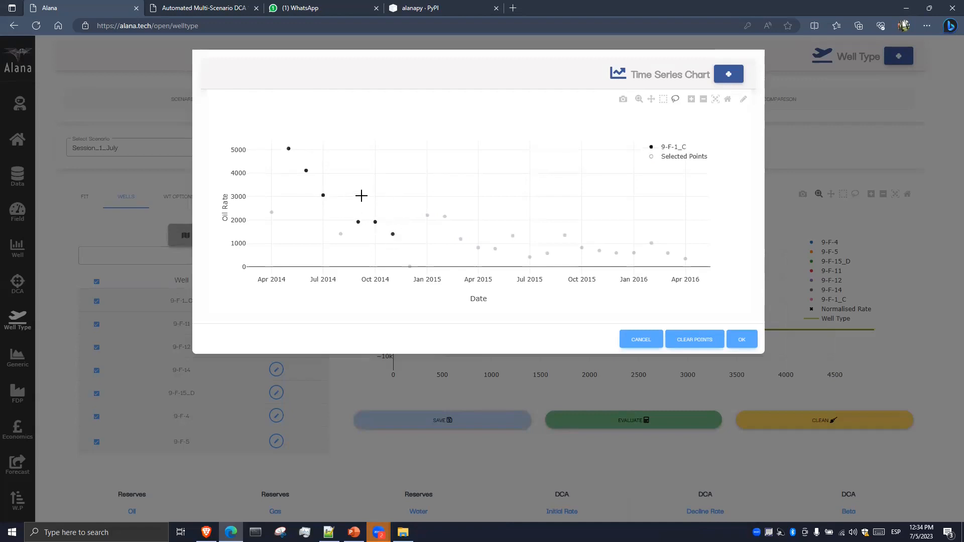
{"action": "left_click", "coordinate": [391, 233]}
{"action": "left_click", "coordinate": [742, 339]}
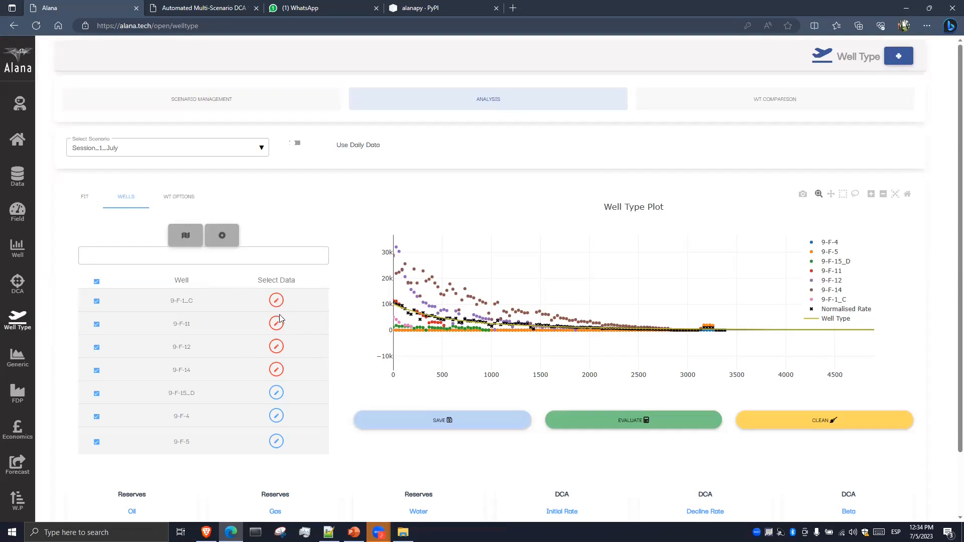
Step: Review the selected points of well 9-F-1_C, then lasso its 2014 decline points again and apply the selection
{"action": "left_click", "coordinate": [276, 300]}
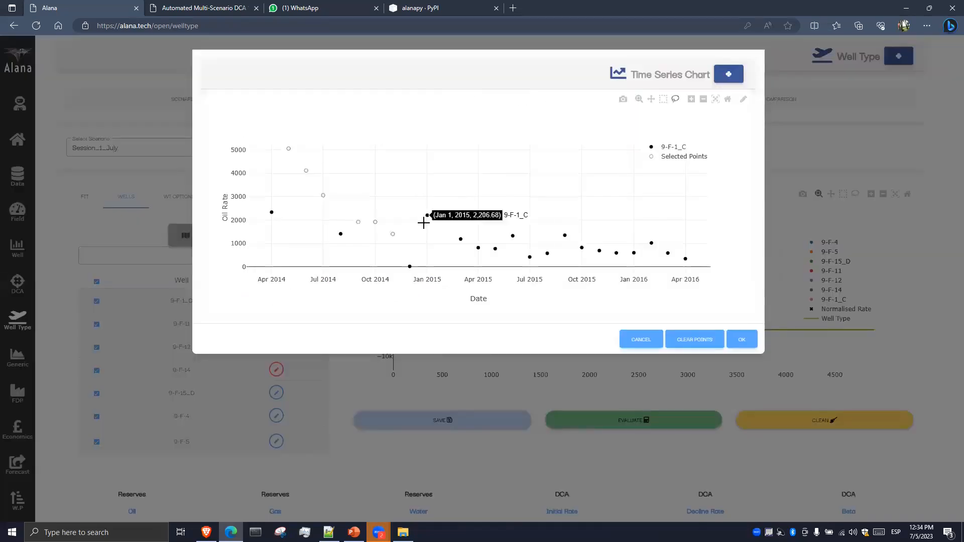
{"action": "left_click", "coordinate": [650, 340]}
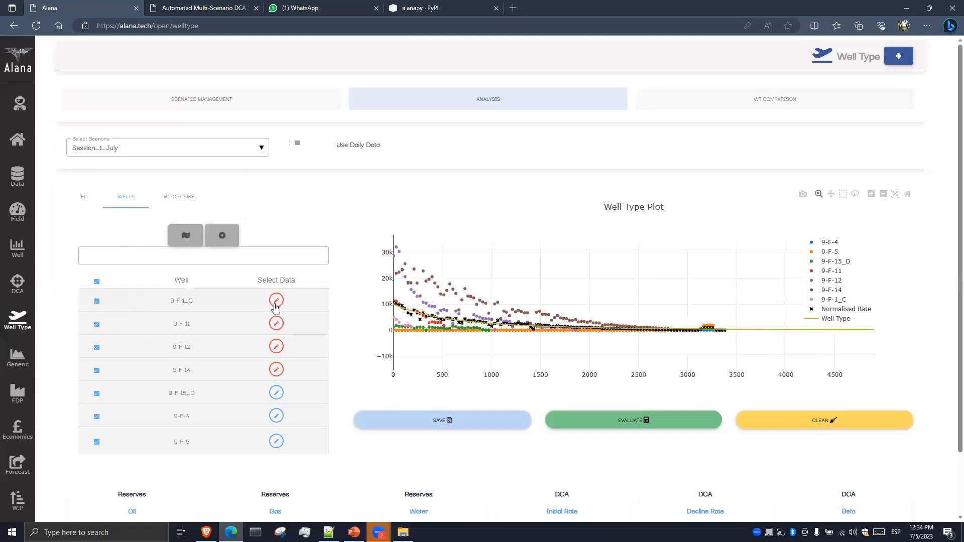
{"action": "left_click", "coordinate": [275, 302]}
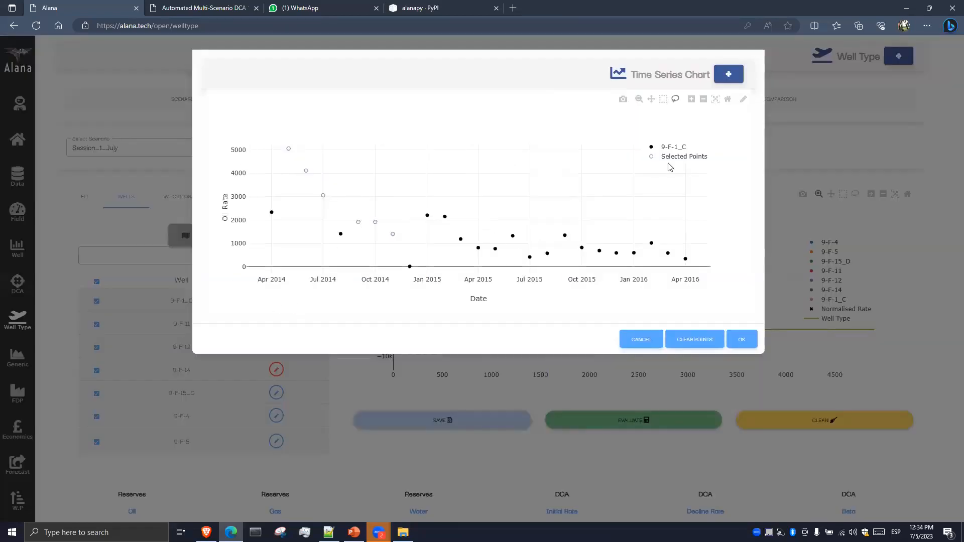
{"action": "mouse_move", "coordinate": [351, 192]}
{"action": "left_mouse_down"}
{"action": "mouse_move", "coordinate": [276, 137]}
{"action": "mouse_move", "coordinate": [297, 198]}
{"action": "mouse_move", "coordinate": [364, 230]}
{"action": "mouse_move", "coordinate": [398, 211]}
{"action": "mouse_move", "coordinate": [402, 221]}
{"action": "left_mouse_up"}
{"action": "left_click", "coordinate": [741, 340]}
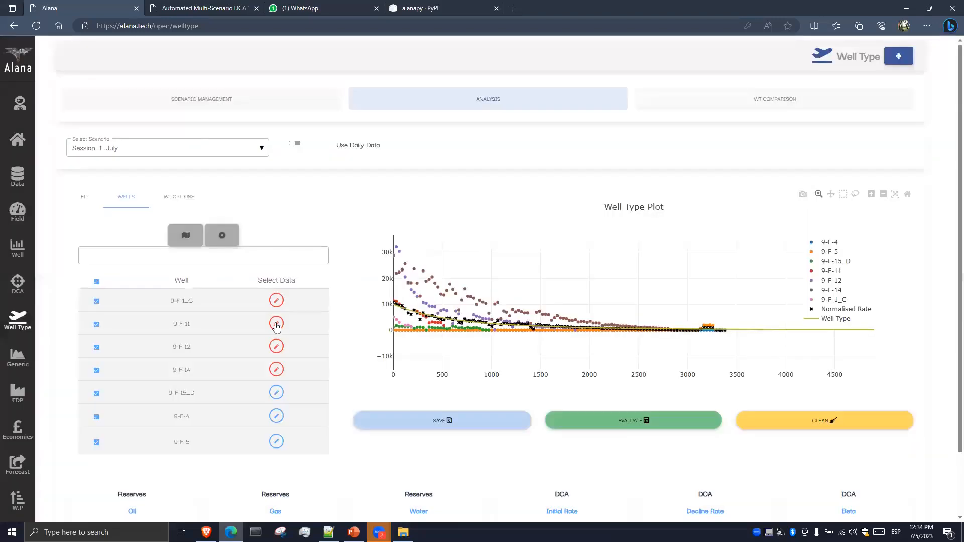
Step: Lasso the declining oil-rate points of well 9-F-11 and apply the selection
{"action": "left_click", "coordinate": [276, 323]}
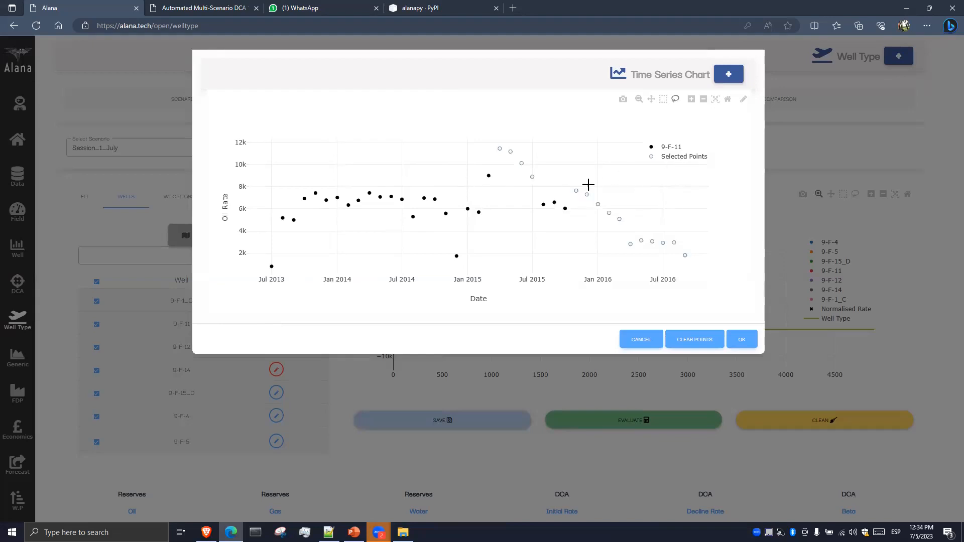
{"action": "mouse_move", "coordinate": [529, 146]}
{"action": "left_mouse_down"}
{"action": "mouse_move", "coordinate": [490, 140]}
{"action": "mouse_move", "coordinate": [517, 180]}
{"action": "mouse_move", "coordinate": [577, 197]}
{"action": "mouse_move", "coordinate": [622, 227]}
{"action": "mouse_move", "coordinate": [583, 180]}
{"action": "mouse_move", "coordinate": [531, 147]}
{"action": "left_mouse_up"}
{"action": "left_click", "coordinate": [742, 343]}
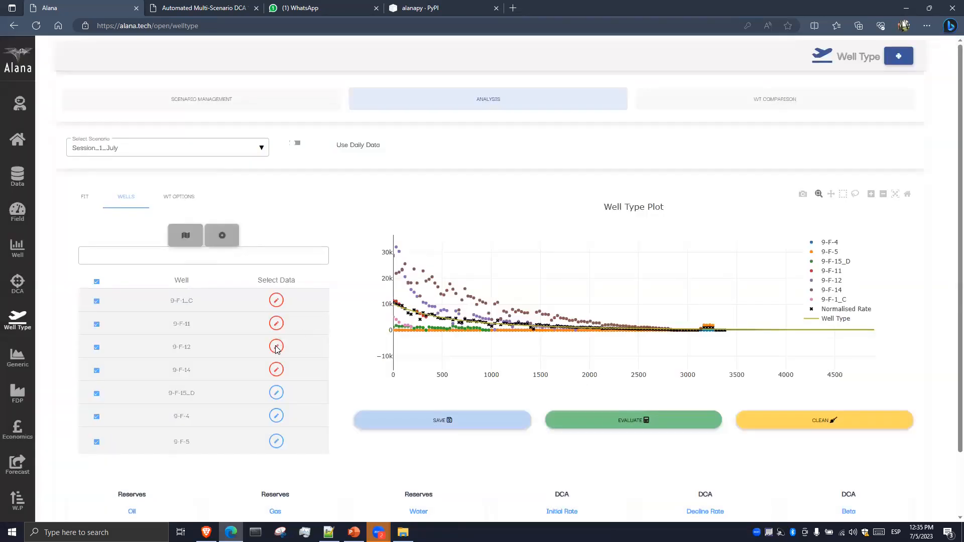
Step: Lasso well 9-F-12's decline points from about late 2009 to early 2011, apply the selection and check it in the time series chart
{"action": "left_click", "coordinate": [276, 346]}
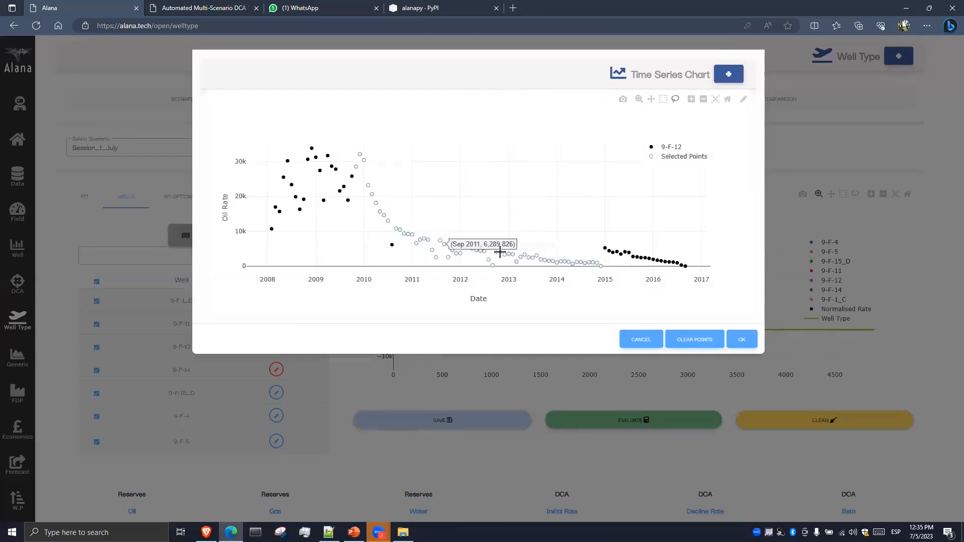
{"action": "mouse_move", "coordinate": [373, 148]}
{"action": "left_mouse_down"}
{"action": "mouse_move", "coordinate": [355, 155]}
{"action": "mouse_move", "coordinate": [376, 217]}
{"action": "mouse_move", "coordinate": [417, 235]}
{"action": "mouse_move", "coordinate": [400, 222]}
{"action": "left_mouse_up"}
{"action": "left_click", "coordinate": [742, 340]}
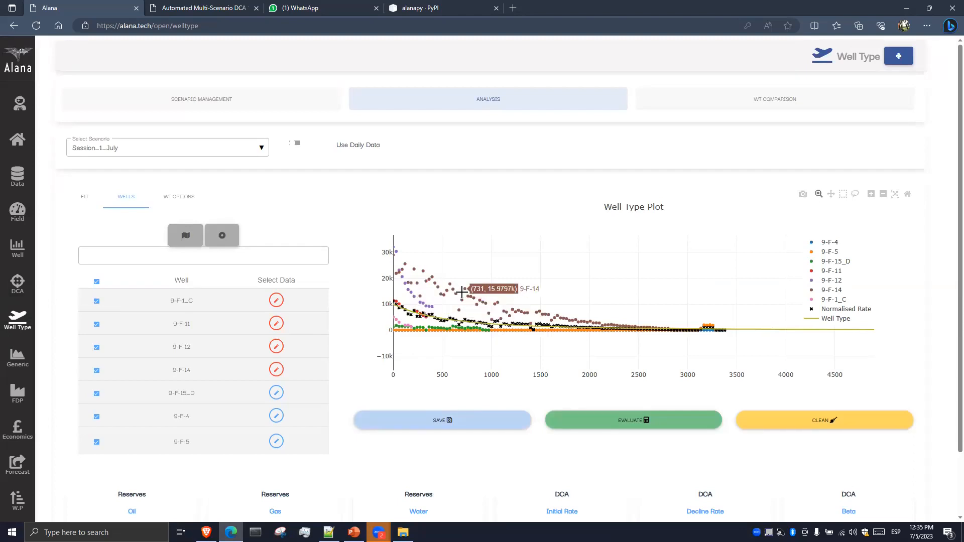
{"action": "left_click", "coordinate": [276, 347]}
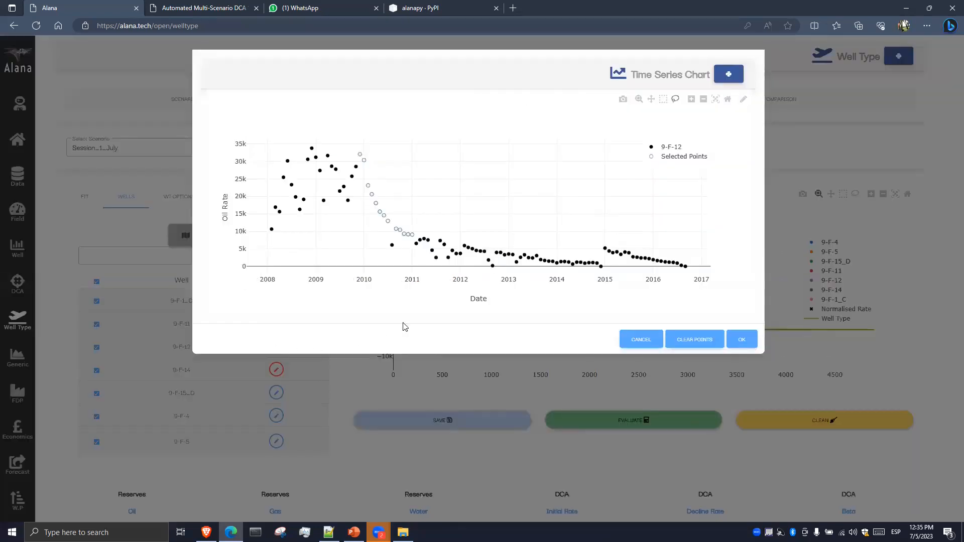
{"action": "left_click", "coordinate": [639, 339]}
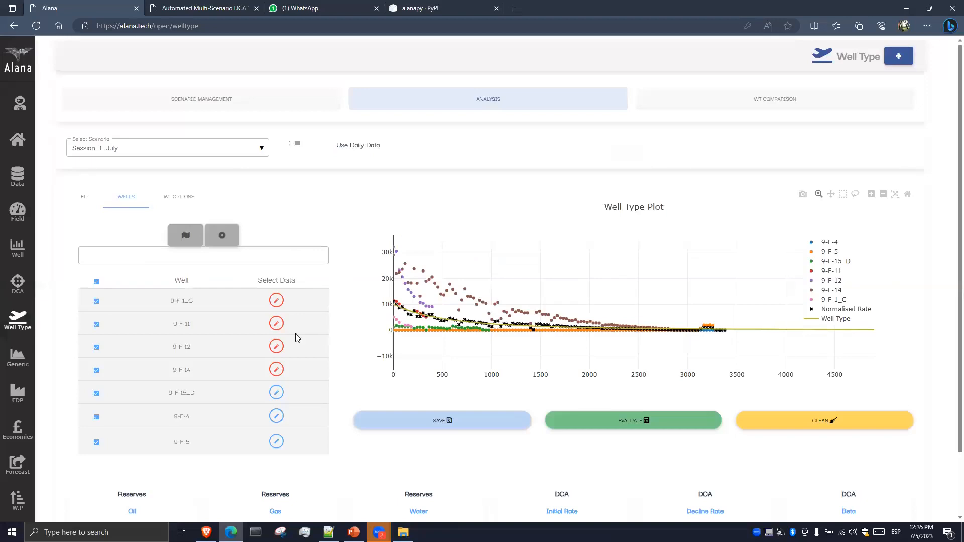
Step: Lasso well 9-F-14's decline points from about late 2012 to mid-2014 and apply the selection
{"action": "left_click", "coordinate": [277, 373]}
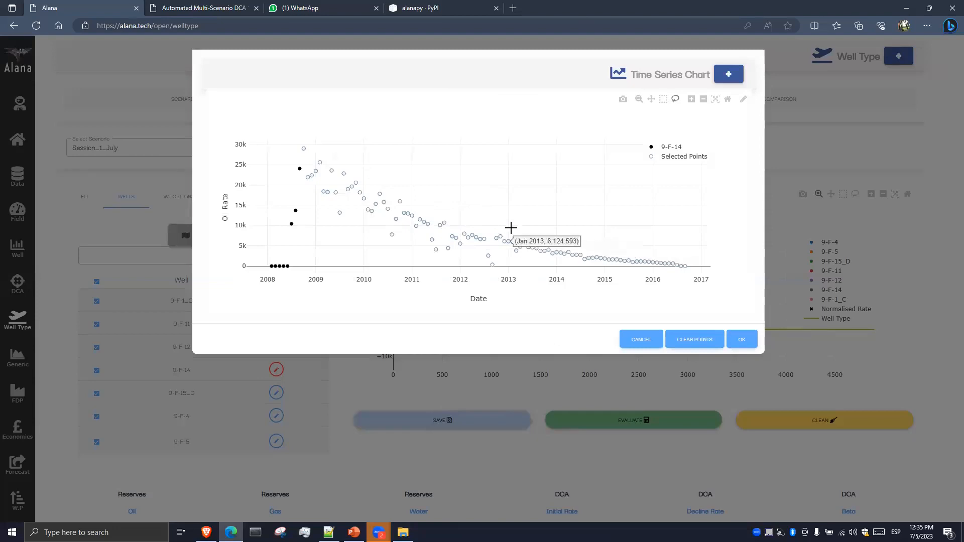
{"action": "mouse_move", "coordinate": [501, 221]}
{"action": "left_mouse_down"}
{"action": "mouse_move", "coordinate": [492, 231]}
{"action": "mouse_move", "coordinate": [499, 254]}
{"action": "mouse_move", "coordinate": [567, 261]}
{"action": "mouse_move", "coordinate": [602, 223]}
{"action": "left_mouse_up"}
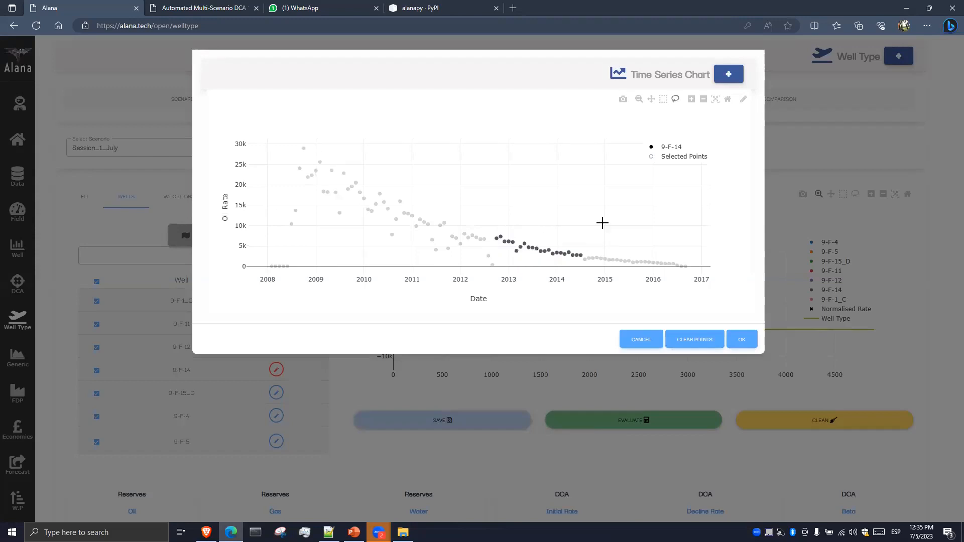
{"action": "left_click", "coordinate": [742, 338]}
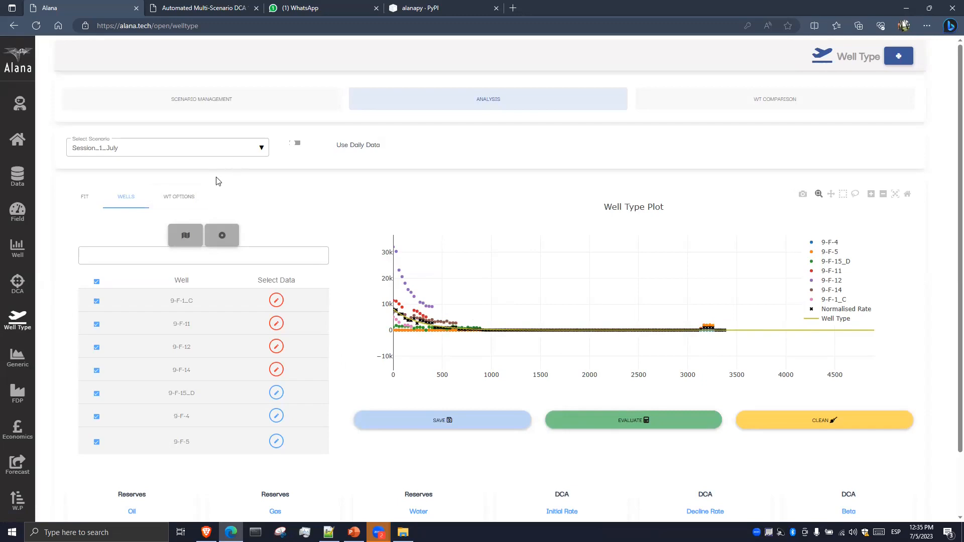
Step: Limit the well type plot's maximum time to 1400
{"action": "left_click", "coordinate": [176, 203]}
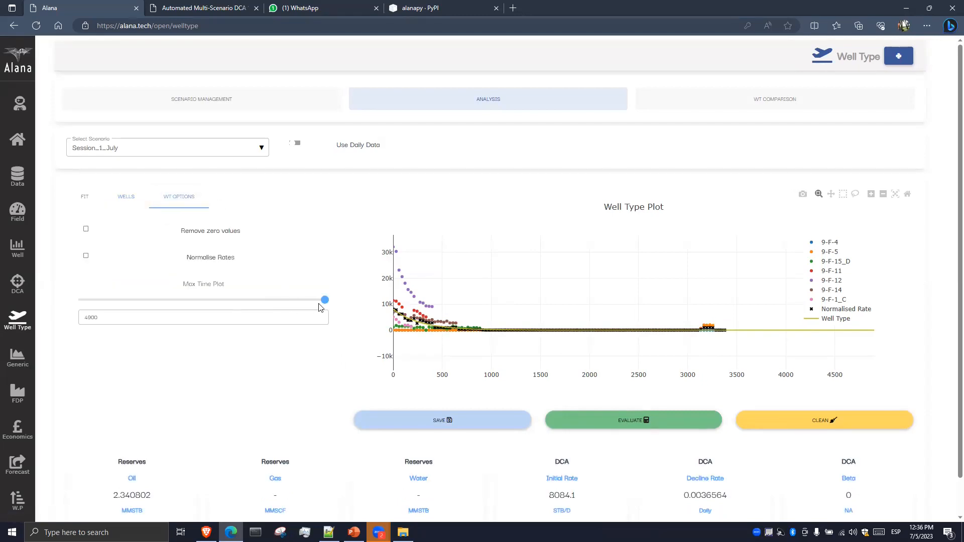
{"action": "left_click_drag", "start_coordinate": [325, 305], "coordinate": [154, 299]}
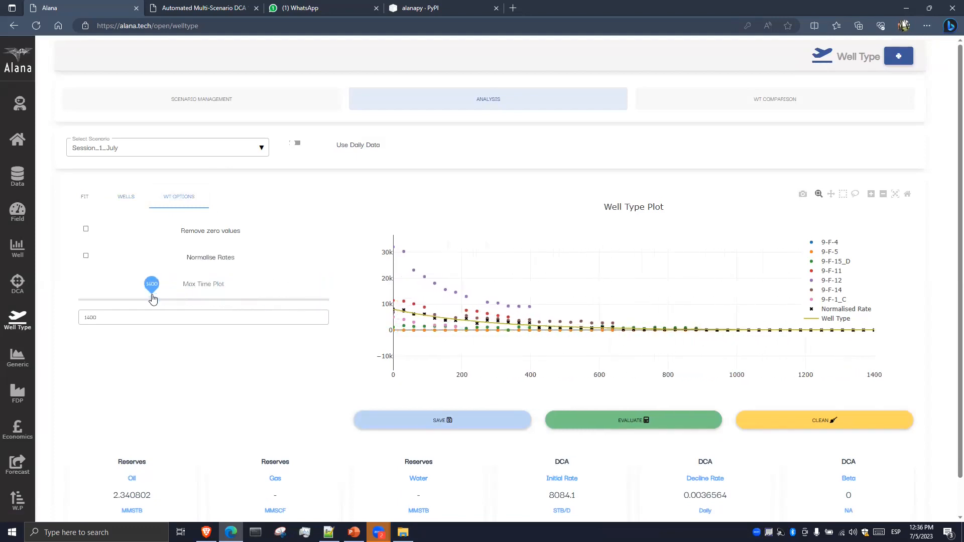
Step: Hide well 9-F-5 in the plot, exclude wells 9-F-5 and 9-F-4 from the scenario and re-evaluate the well type
{"action": "left_click", "coordinate": [127, 201]}
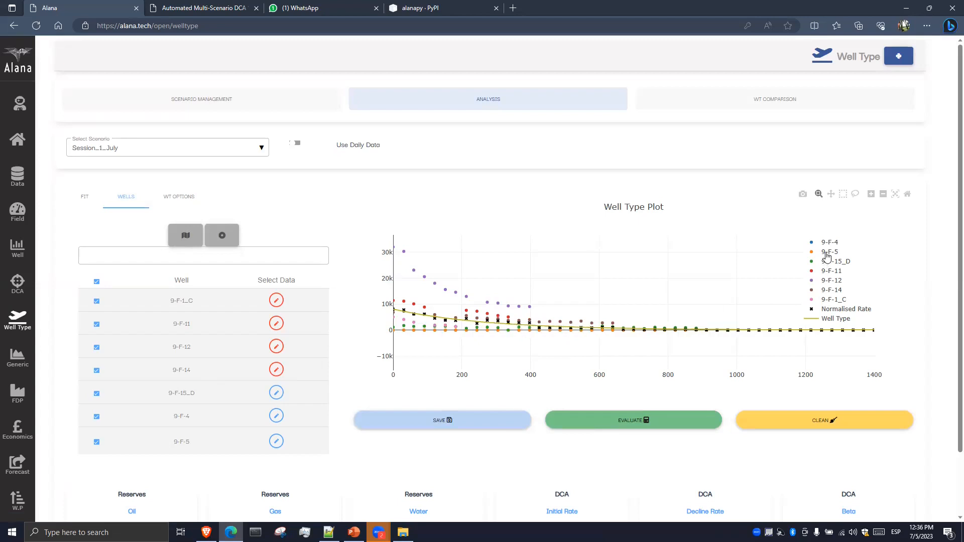
{"action": "left_click", "coordinate": [827, 253]}
{"action": "left_click", "coordinate": [98, 442]}
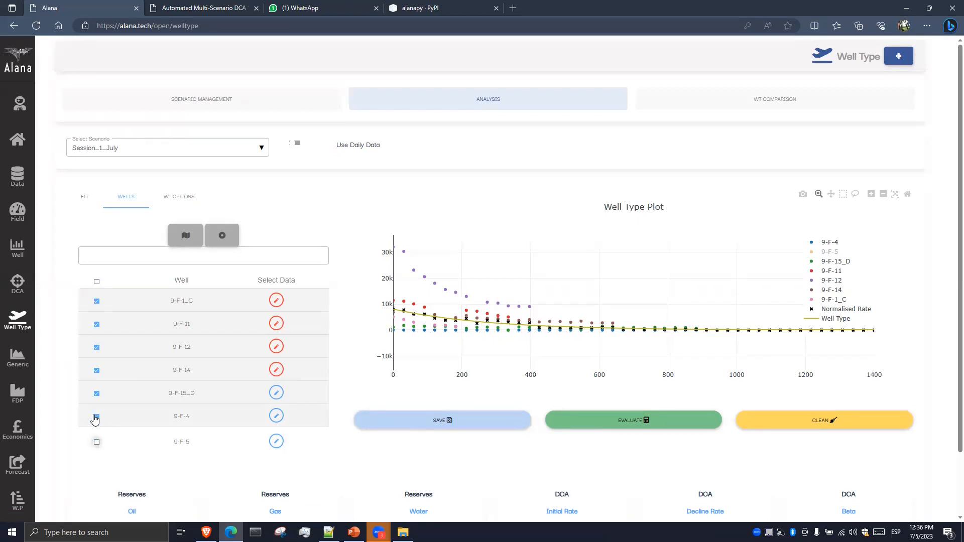
{"action": "left_click", "coordinate": [97, 418]}
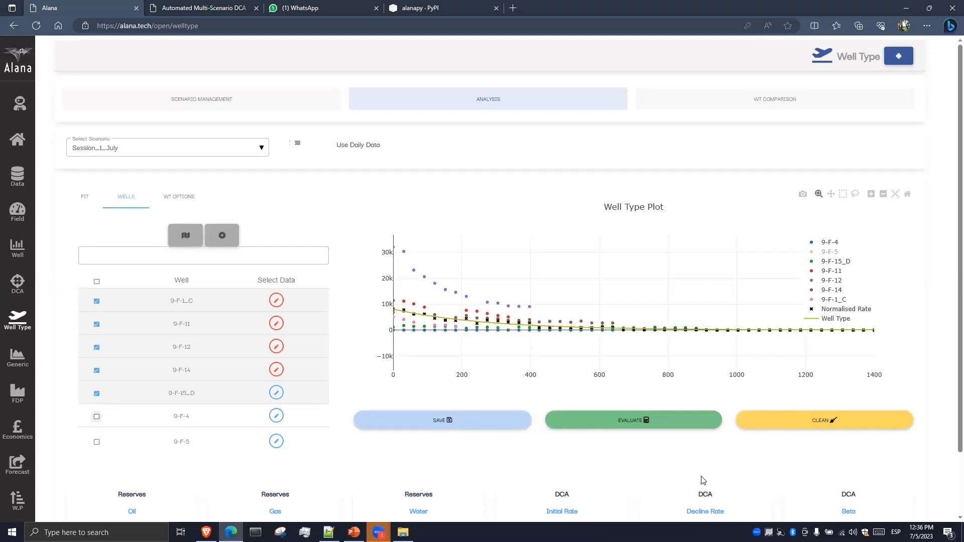
{"action": "left_click", "coordinate": [643, 425]}
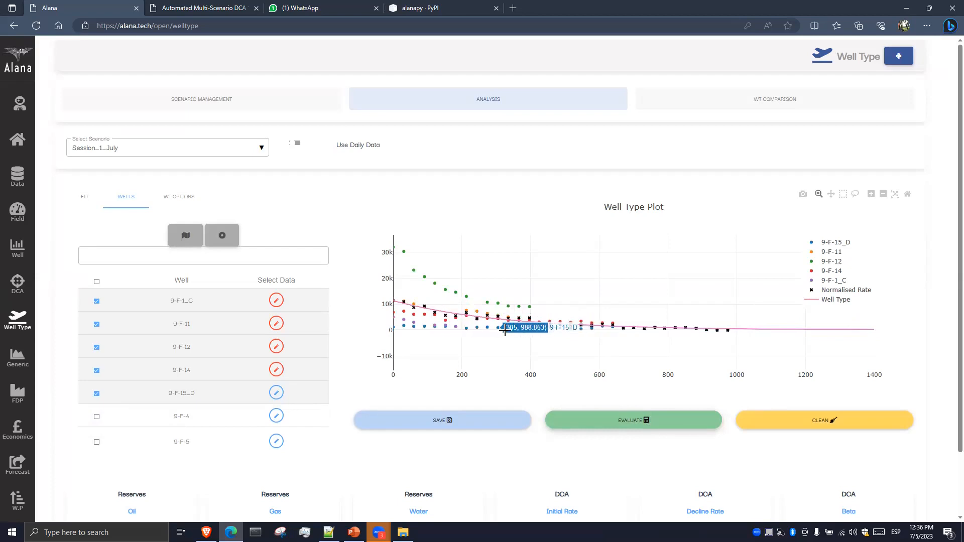
Step: Check well 9-F-15_D's oil-rate history, exclude that well and re-evaluate the well type
{"action": "left_click", "coordinate": [276, 397]}
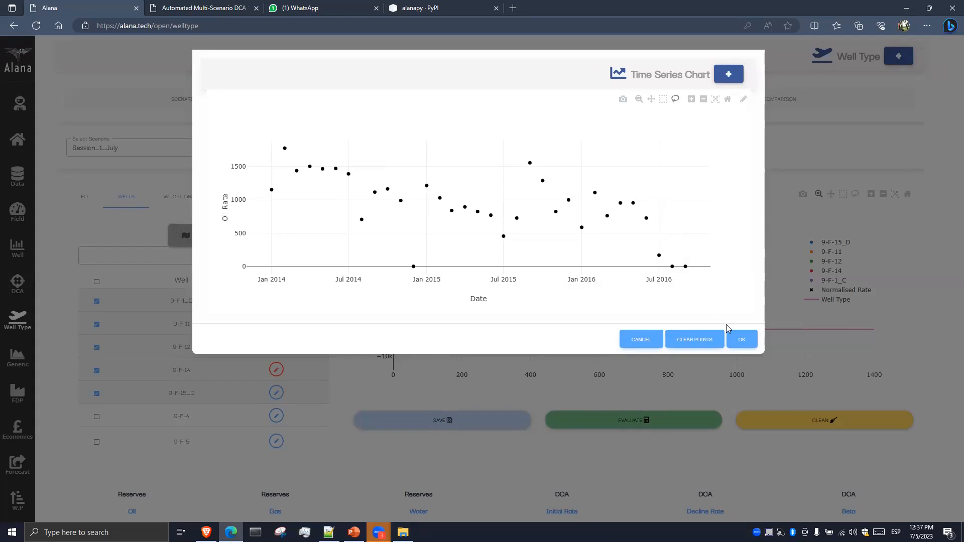
{"action": "left_click", "coordinate": [743, 340]}
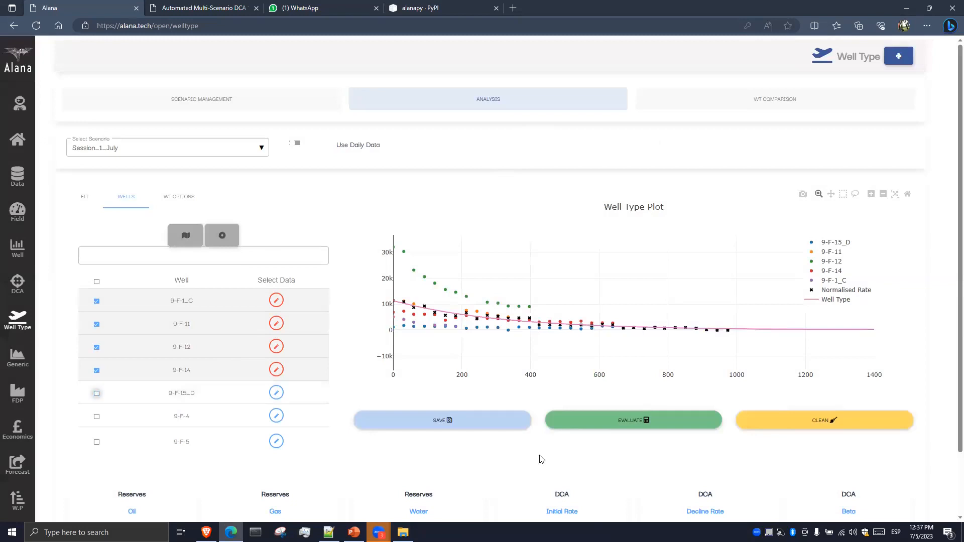
{"action": "left_click", "coordinate": [626, 423]}
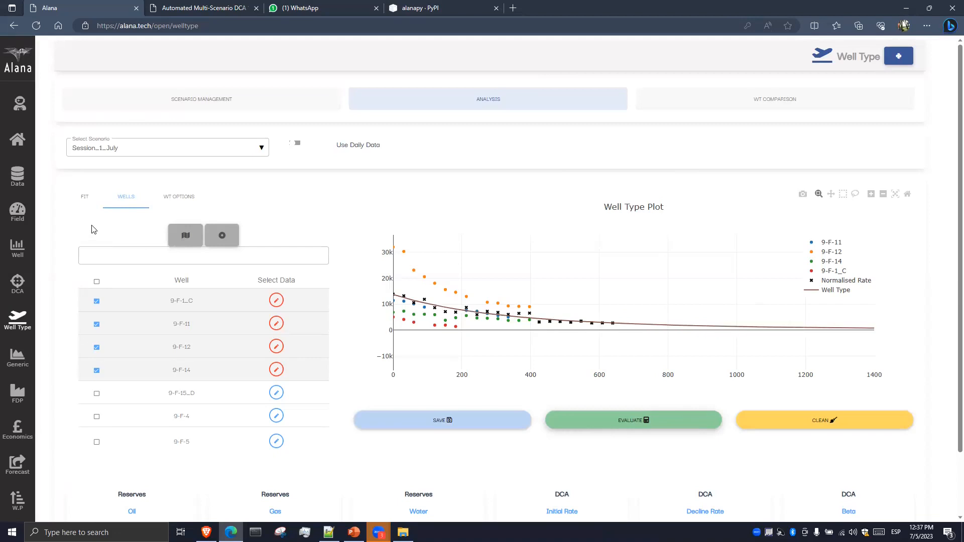
Step: Review the fitted well type results and save the Session_1_July scenario
{"action": "left_click", "coordinate": [174, 200]}
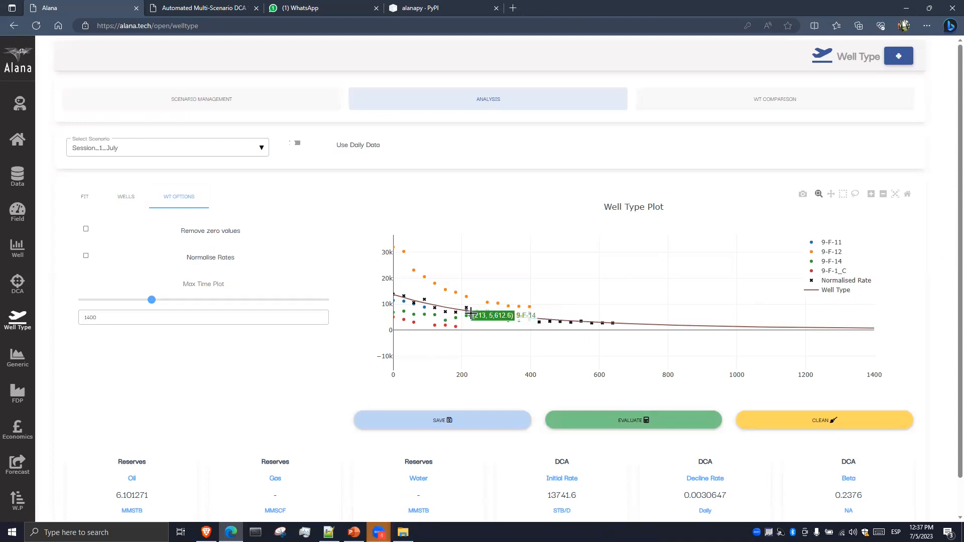
{"action": "scroll", "coordinate": [470, 313], "scroll_direction": "down", "scroll_amount": 1}
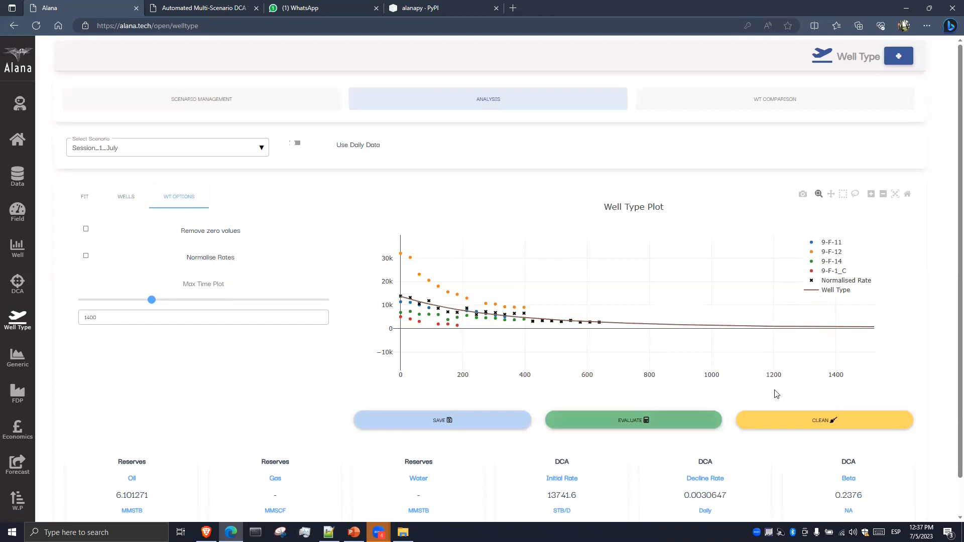
{"action": "left_click", "coordinate": [471, 423]}
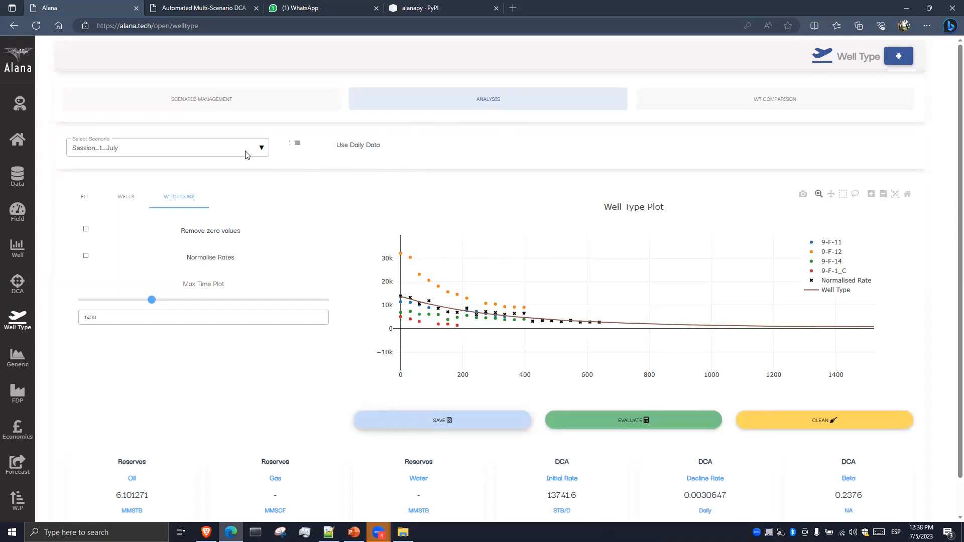
Step: Create a new well type scenario named Session_1_July_Daily, keeping the default Proven, Oil, PUBLIC and Manual options
{"action": "left_click", "coordinate": [216, 103]}
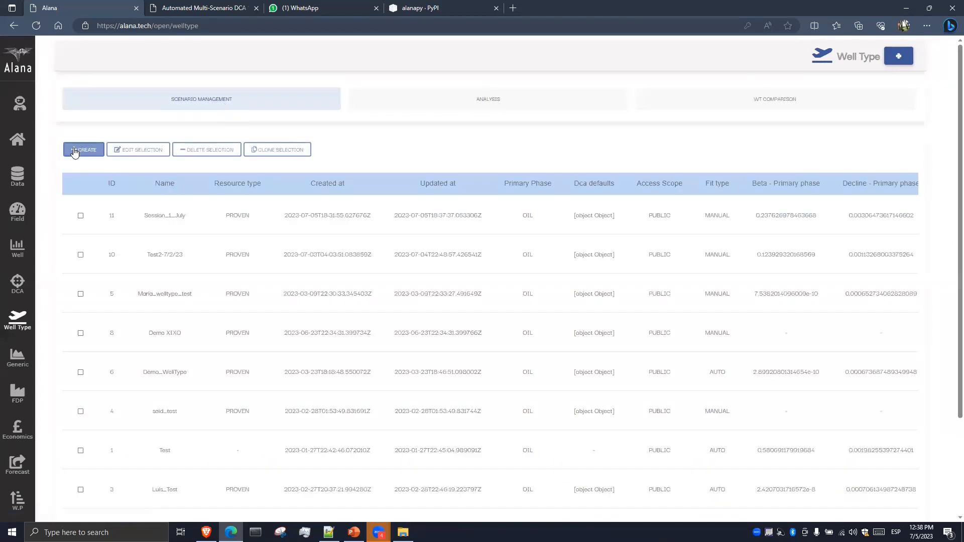
{"action": "left_click", "coordinate": [74, 150]}
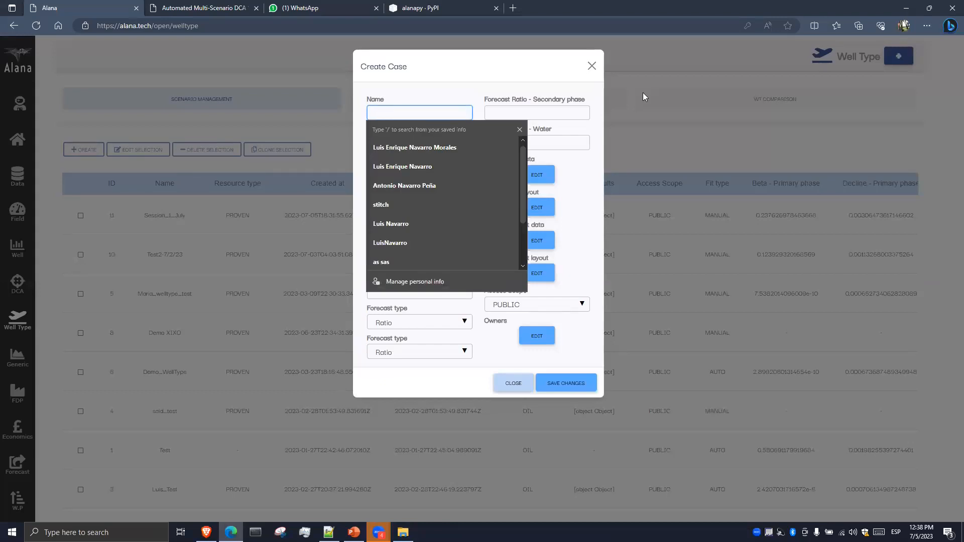
{"action": "type", "text": "Session"}
{"action": "type", "text": "_41"}
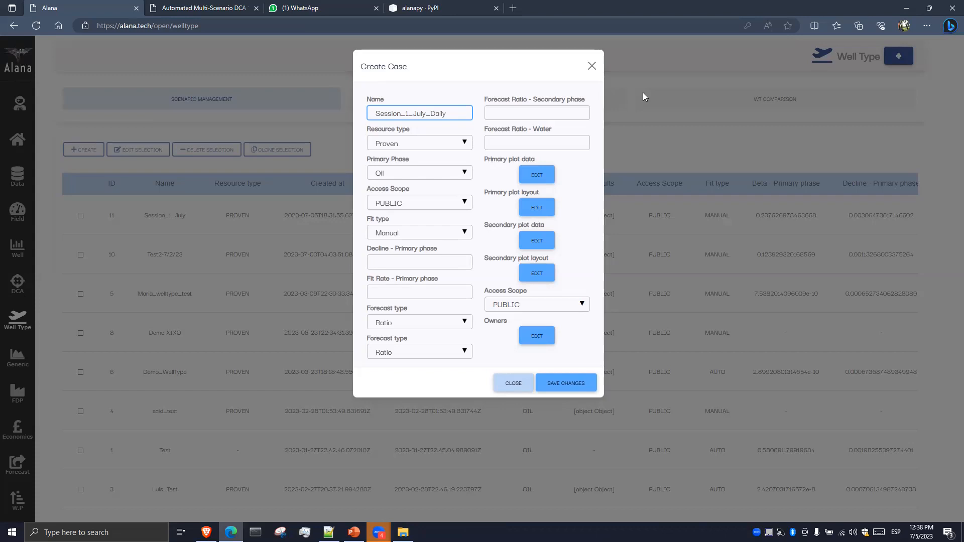
{"action": "left_click", "coordinate": [565, 388]}
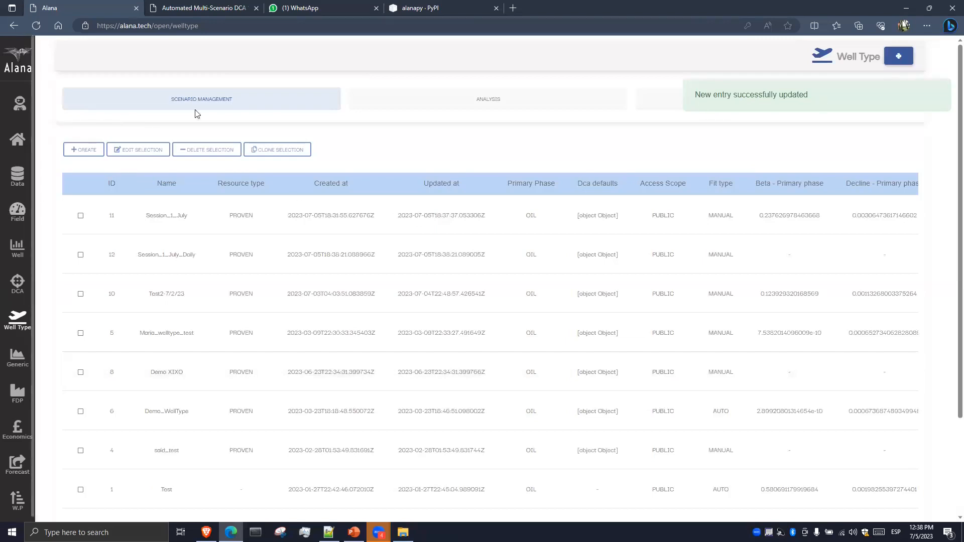
Step: Load the Session_1_July_Daily scenario for analysis and enable the use of daily data
{"action": "left_click", "coordinate": [510, 98]}
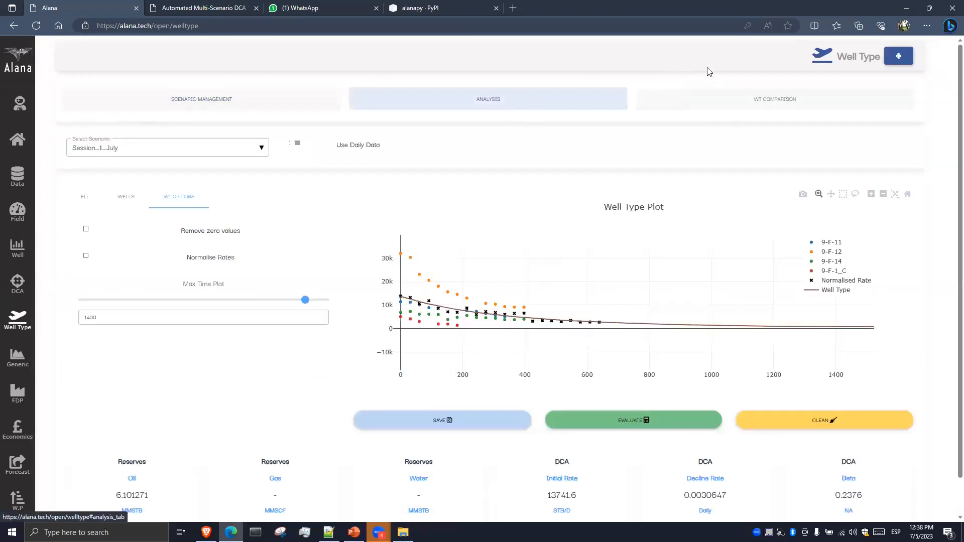
{"action": "left_click", "coordinate": [157, 153]}
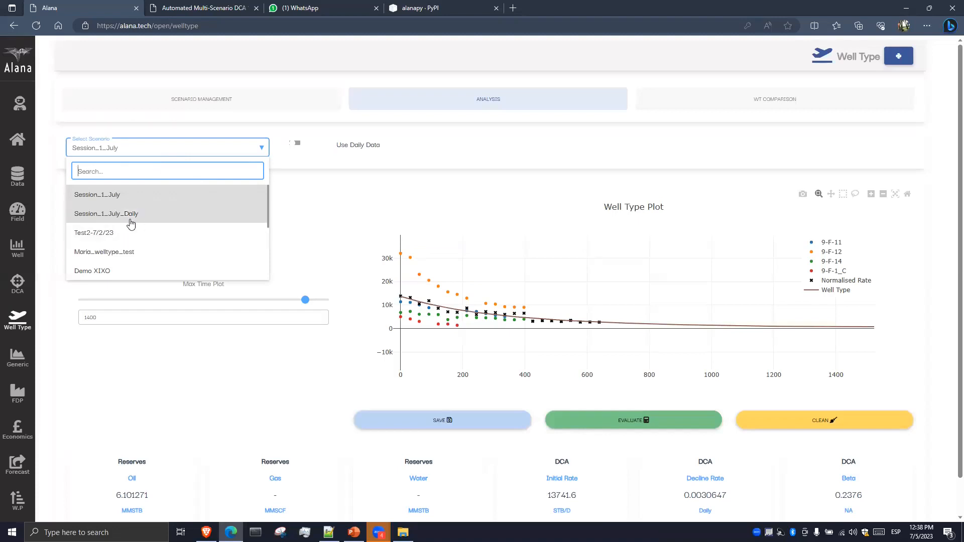
{"action": "left_click", "coordinate": [103, 215]}
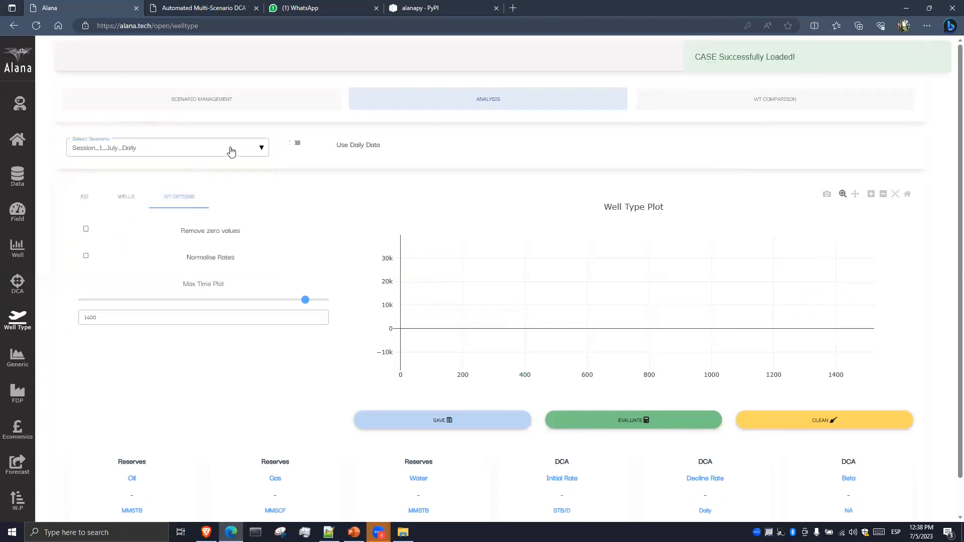
{"action": "left_click", "coordinate": [297, 147]}
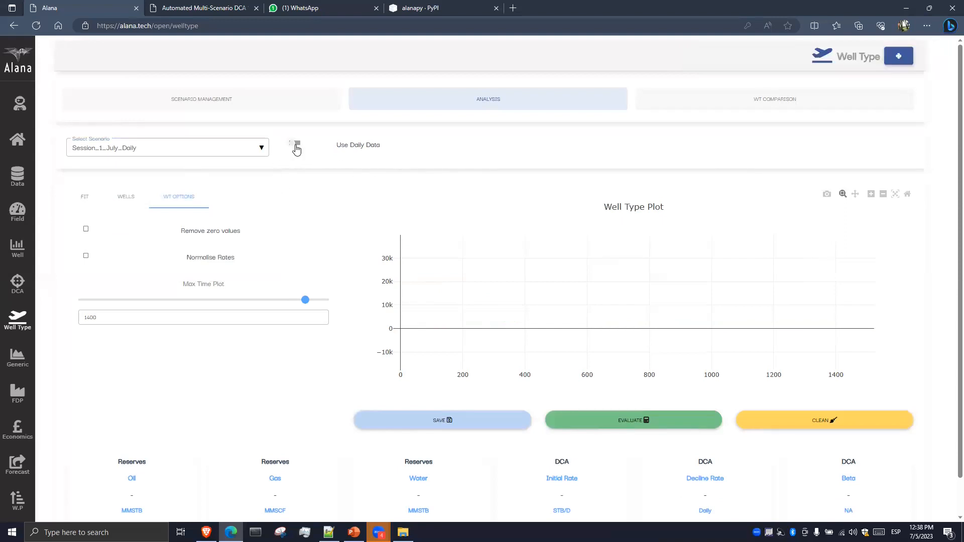
Step: Add the wells of the VOLVE field and HUGIN formation to the scenario through the well location map
{"action": "left_click", "coordinate": [131, 196]}
{"action": "left_click", "coordinate": [188, 237]}
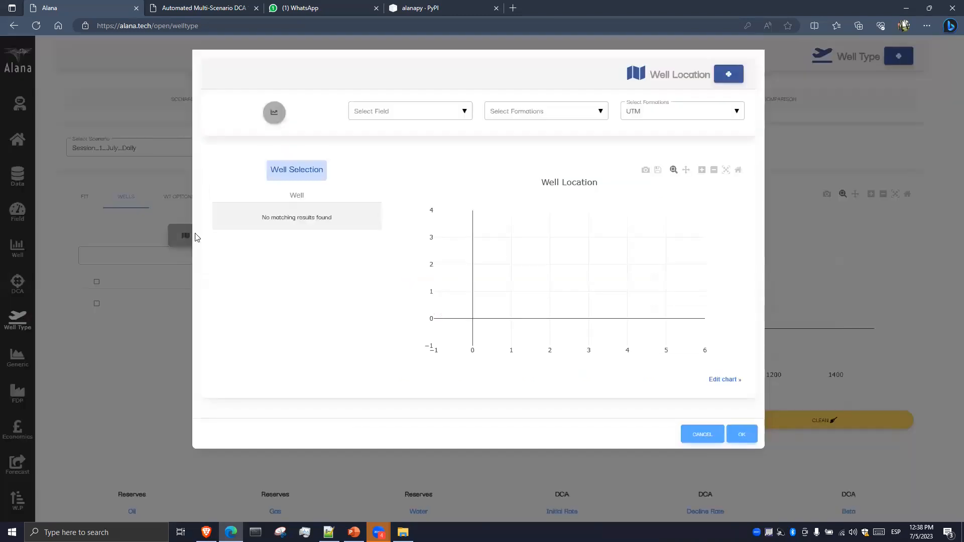
{"action": "left_click", "coordinate": [374, 112]}
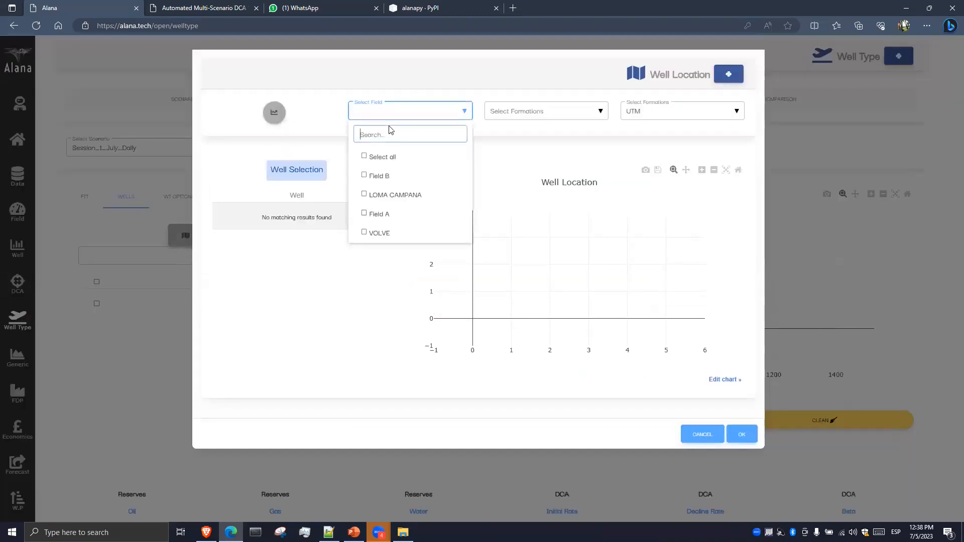
{"action": "left_click", "coordinate": [391, 235]}
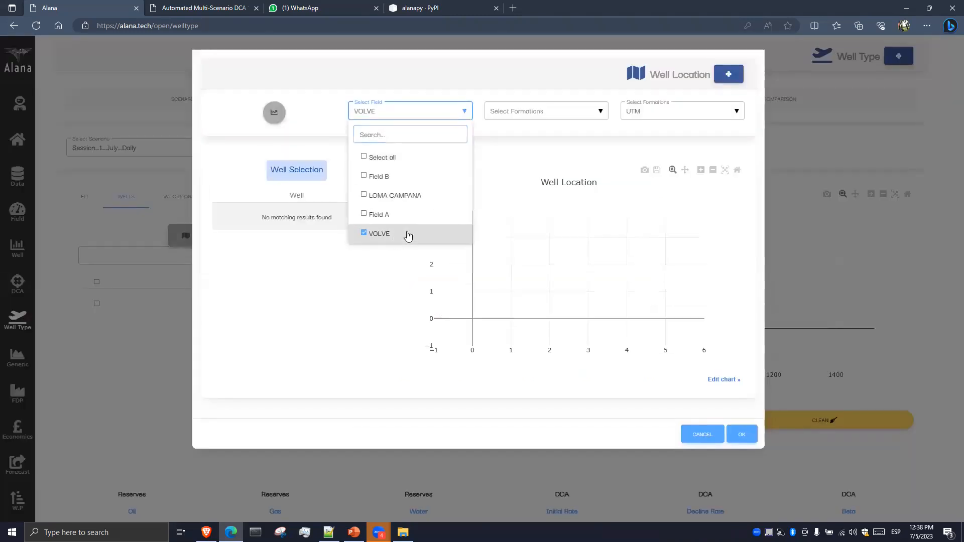
{"action": "left_click", "coordinate": [522, 117]}
{"action": "scroll", "coordinate": [514, 233], "scroll_direction": "down", "scroll_amount": 3}
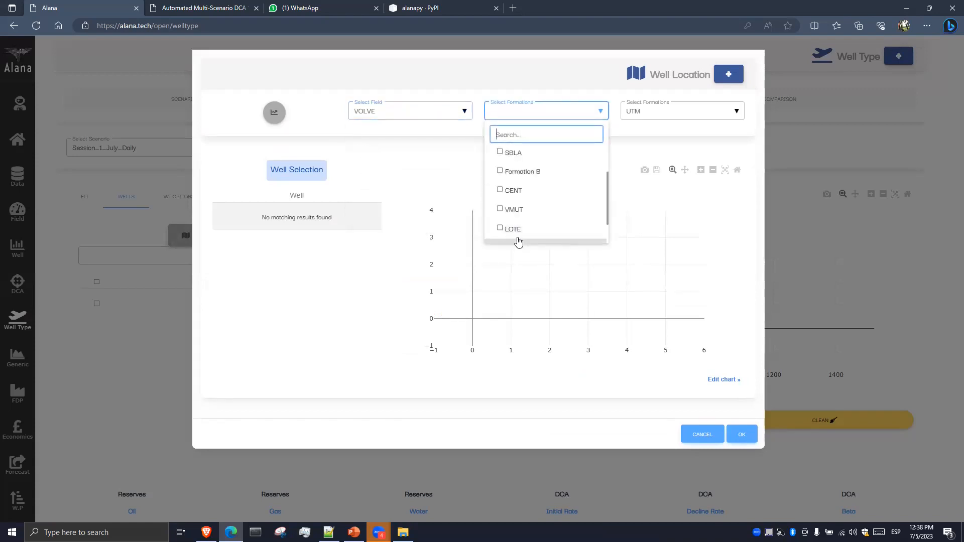
{"action": "left_click", "coordinate": [527, 235]}
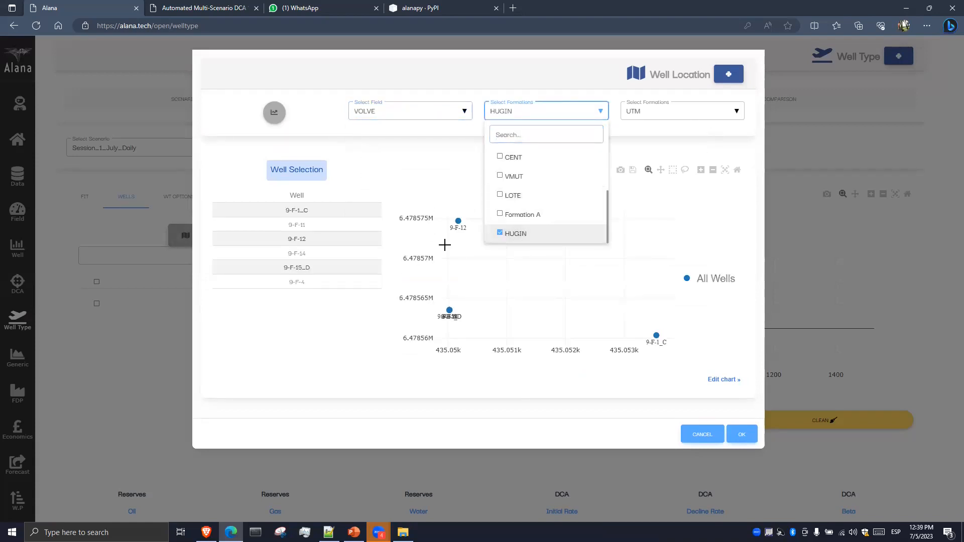
{"action": "mouse_move", "coordinate": [460, 217]}
{"action": "left_click", "coordinate": [741, 440]}
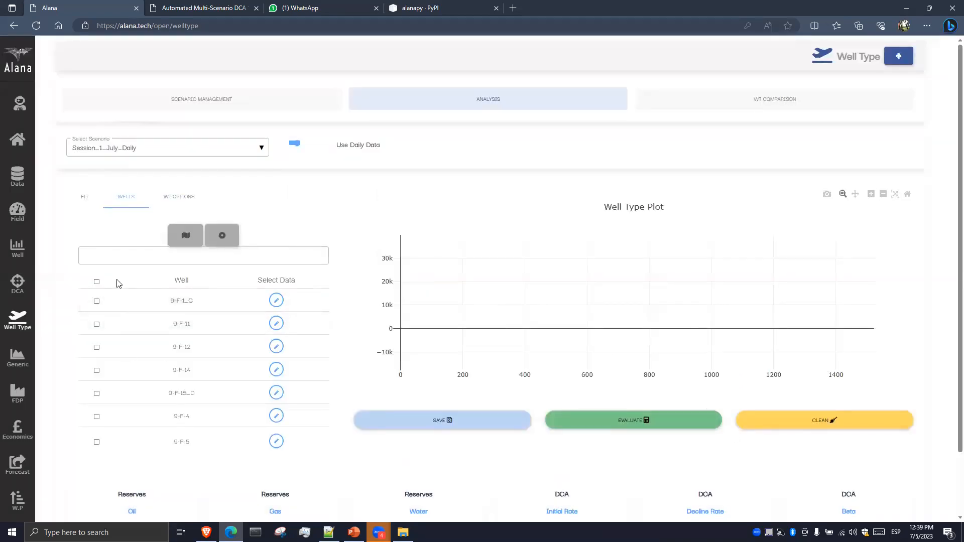
Step: Include wells 9-F-1_C, 9-F-11 and 9-F-12 and evaluate the well type
{"action": "left_click", "coordinate": [96, 301]}
{"action": "left_click", "coordinate": [97, 325]}
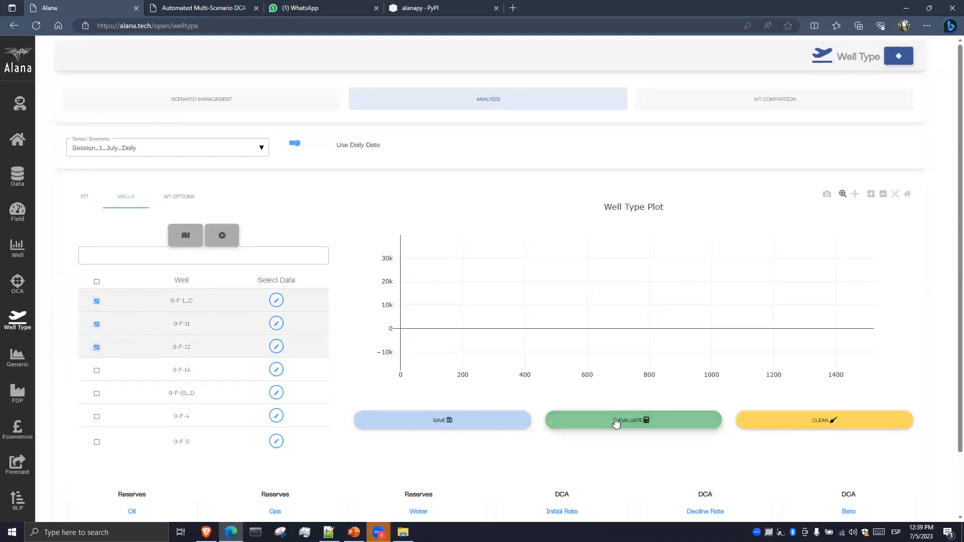
{"action": "left_click", "coordinate": [656, 423]}
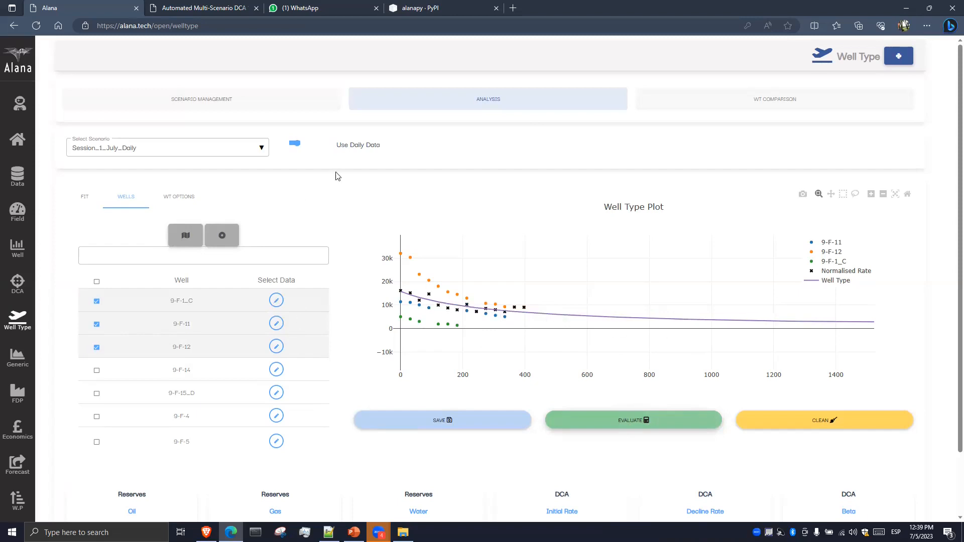
Step: Inspect well 9-F-1_C's selected points in the time series chart, close it without changes and look over the well type results
{"action": "left_click", "coordinate": [276, 300]}
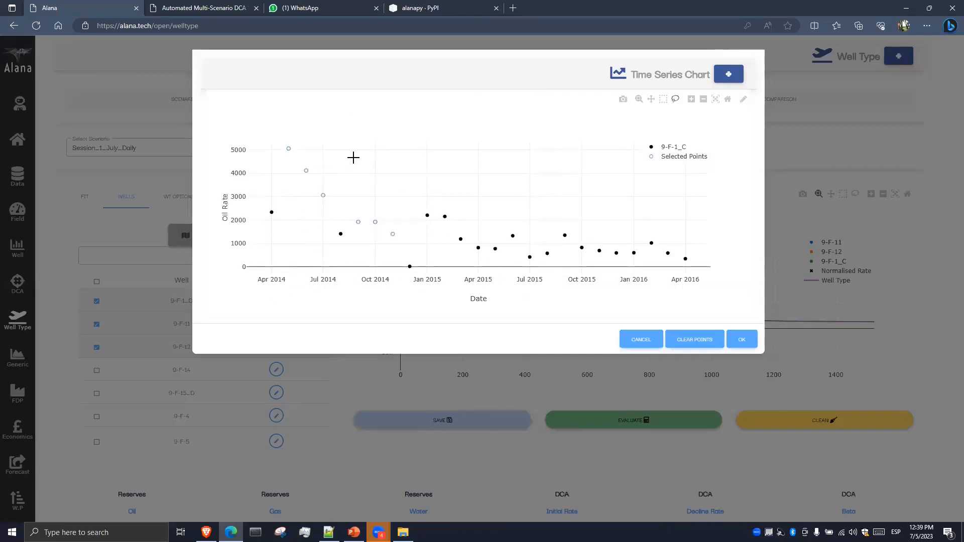
{"action": "left_click", "coordinate": [646, 348]}
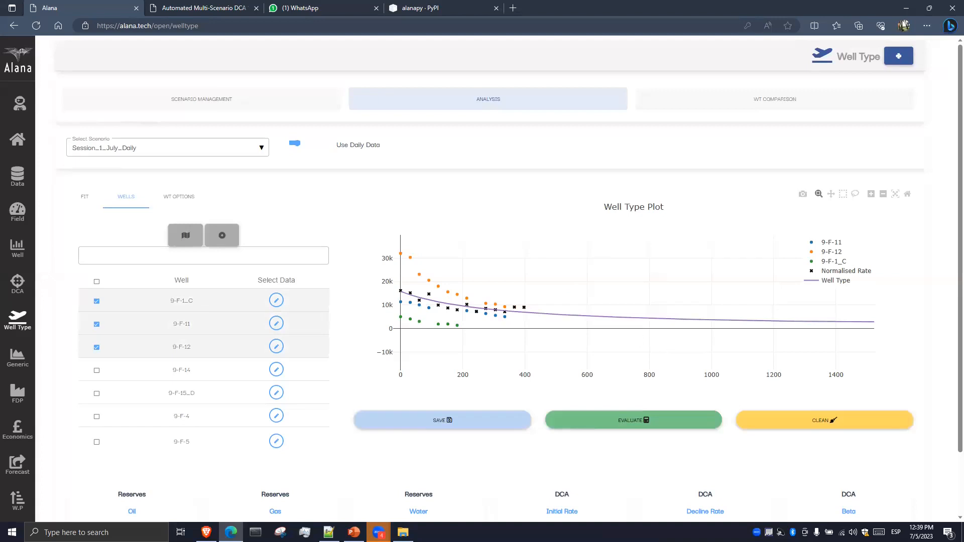
{"action": "scroll", "coordinate": [256, 427], "scroll_direction": "down", "scroll_amount": 2}
{"action": "scroll", "coordinate": [262, 417], "scroll_direction": "up", "scroll_amount": 2}
Step: Switch to the Session4_AlanaPyPi notebook in JupyterLab and examine the str_date_prod setting in the AlanPy_exp_dca_VMUT dictionary cell
{"action": "left_click", "coordinate": [206, 532]}
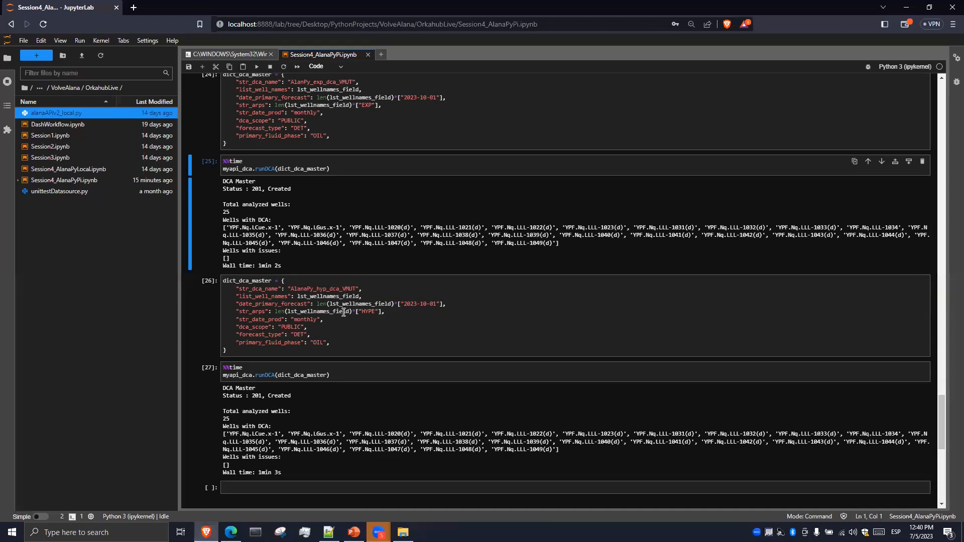
{"action": "scroll", "coordinate": [343, 333], "scroll_direction": "down", "scroll_amount": 1}
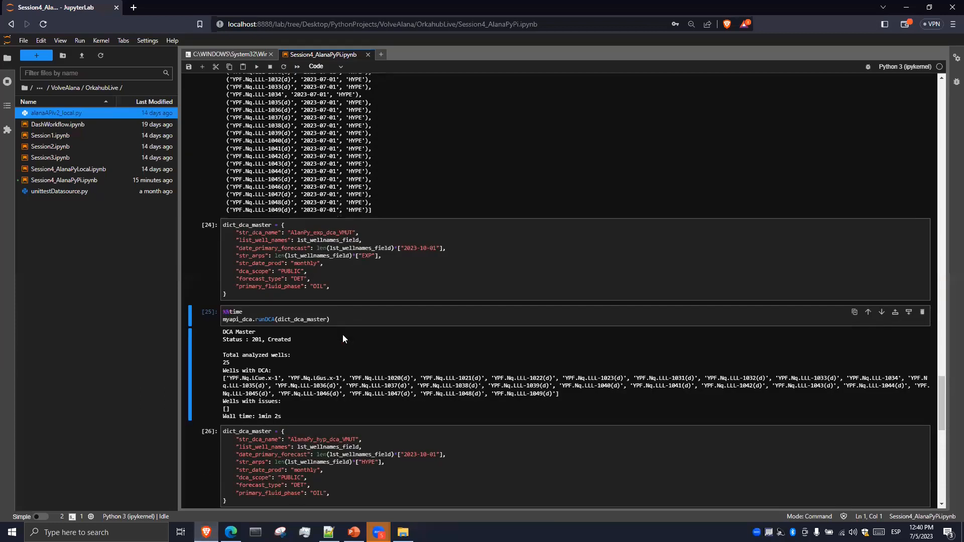
{"action": "left_click", "coordinate": [304, 265]}
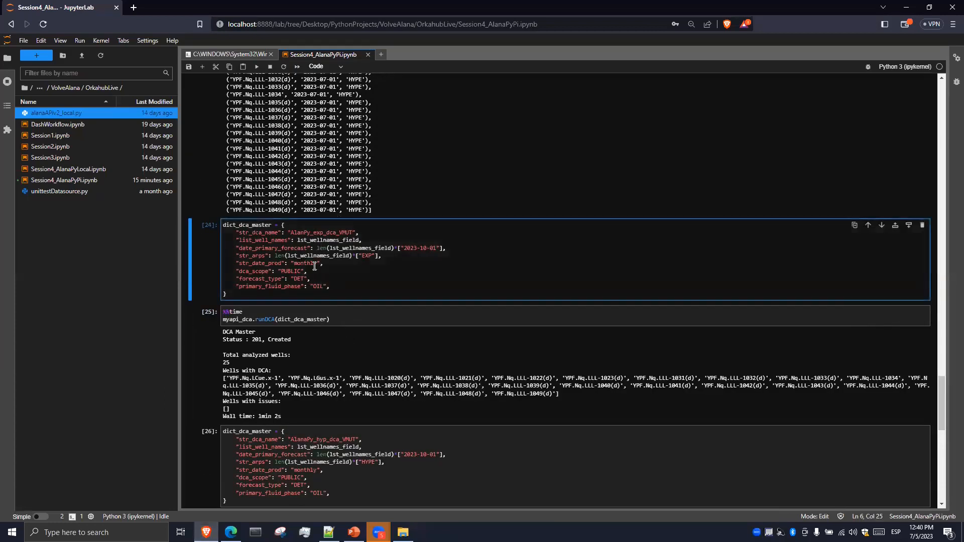